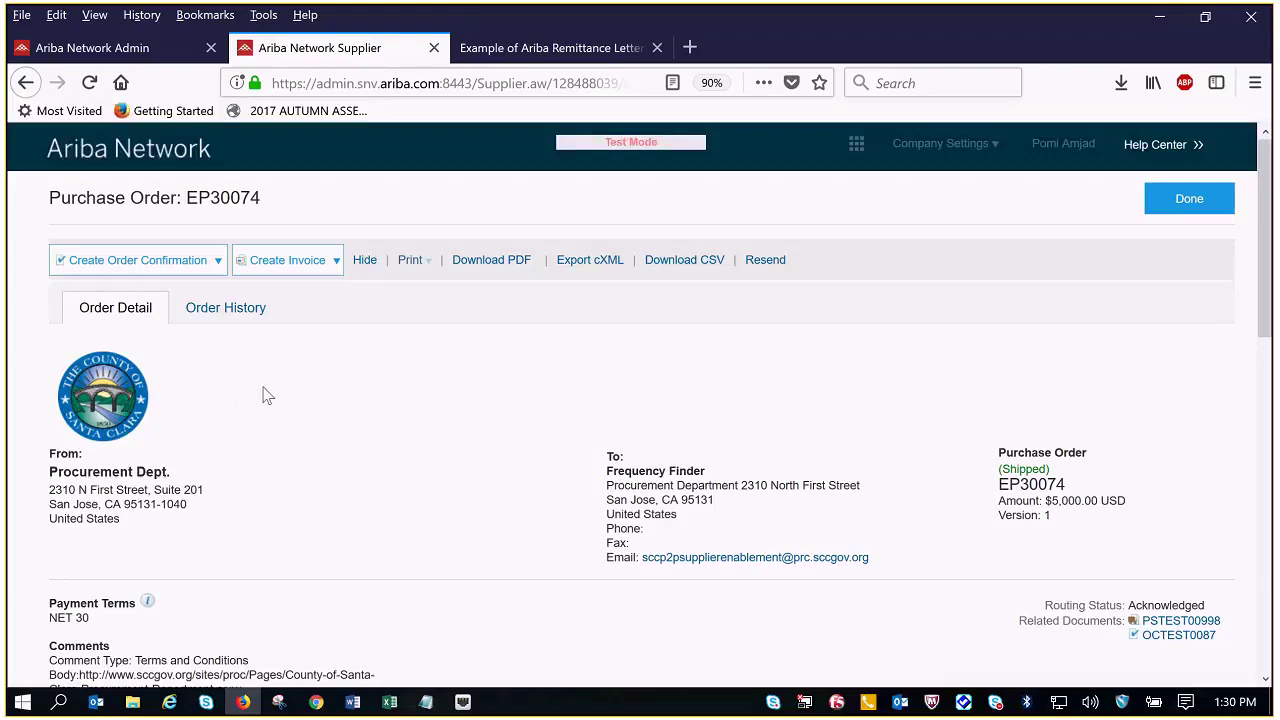
- Start a standard invoice from the open purchase order
{"action": "left_click", "coordinate": [290, 266]}
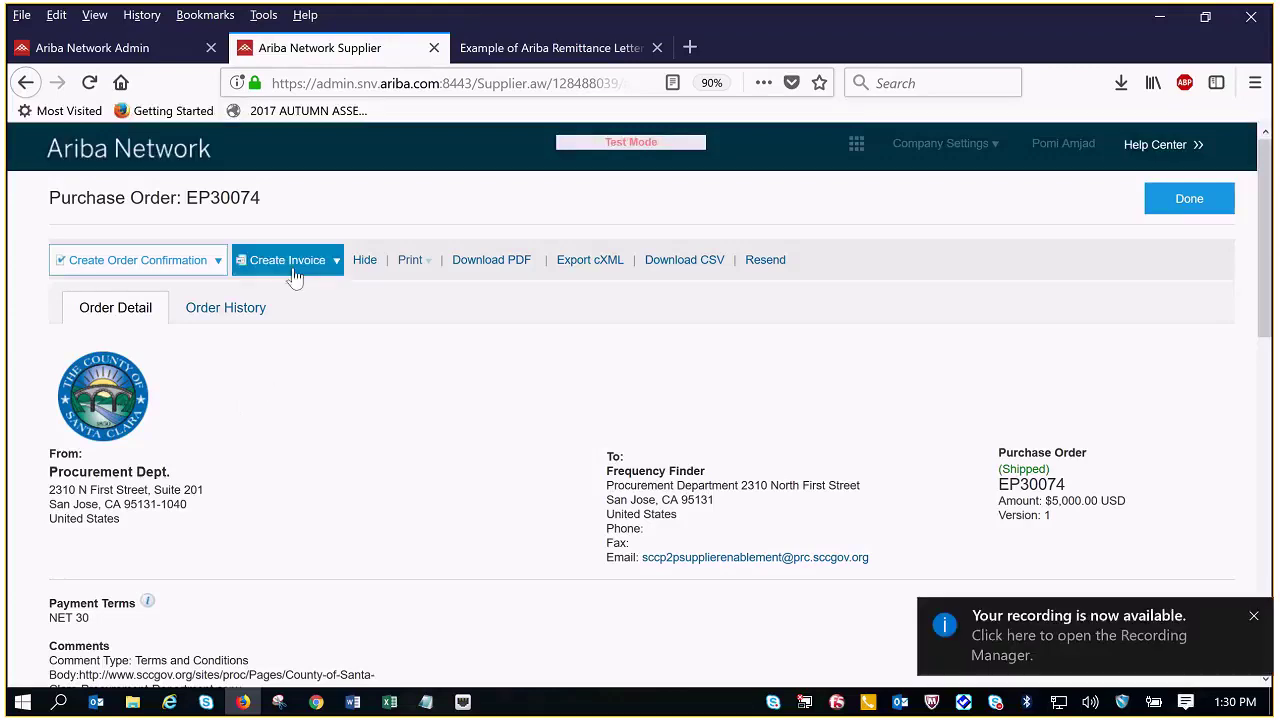
{"action": "left_click", "coordinate": [1253, 615]}
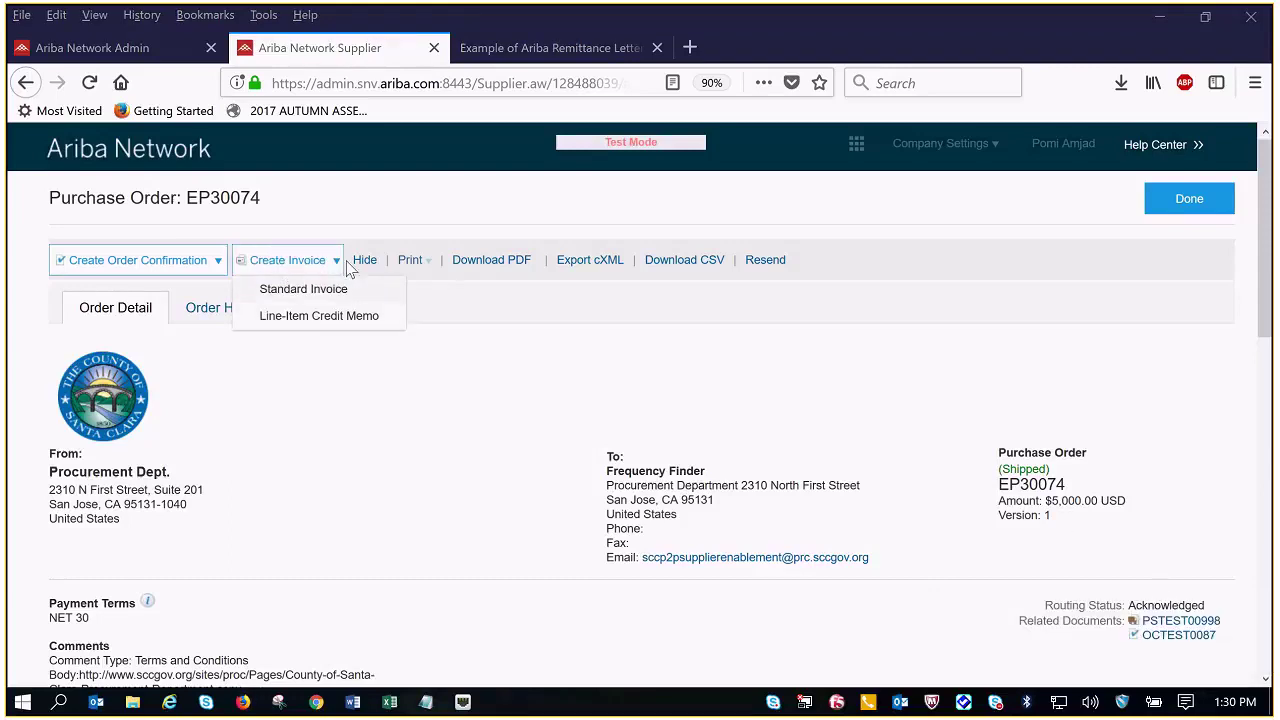
{"action": "left_click", "coordinate": [303, 288]}
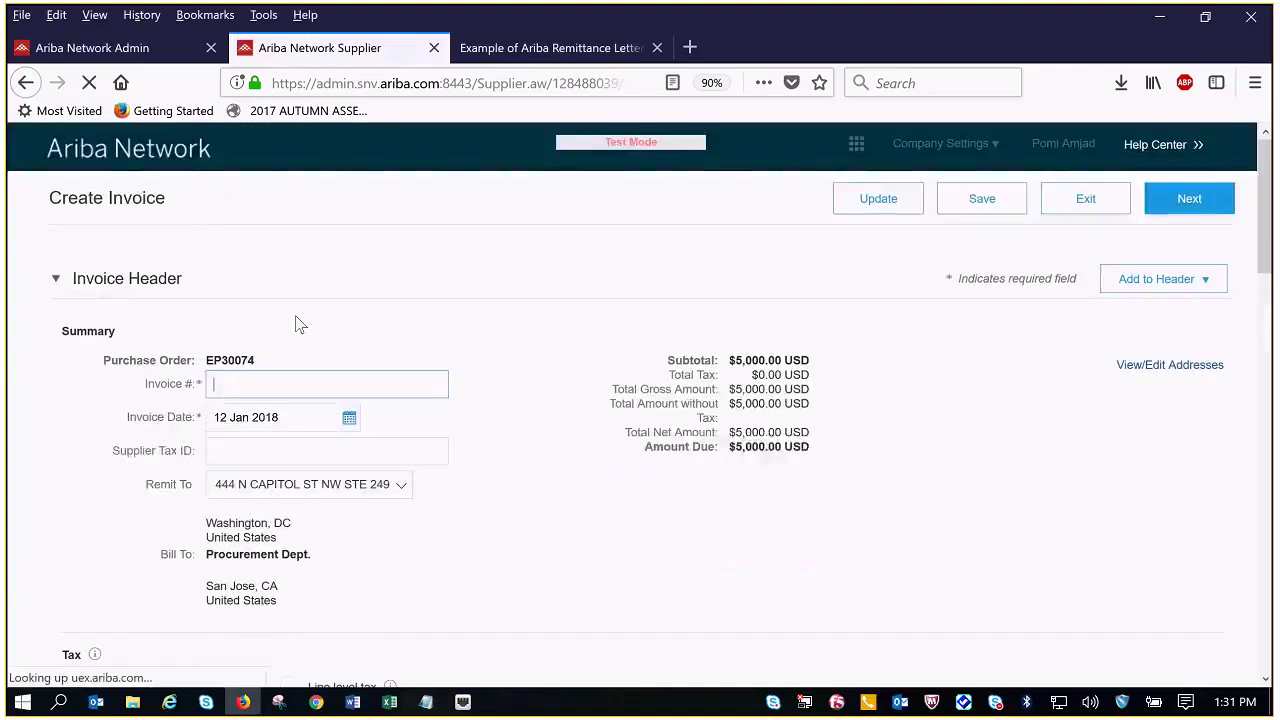
- Enter TEST009987 as the invoice number in the invoice header
{"action": "left_click_drag", "start_coordinate": [205, 360], "coordinate": [262, 370]}
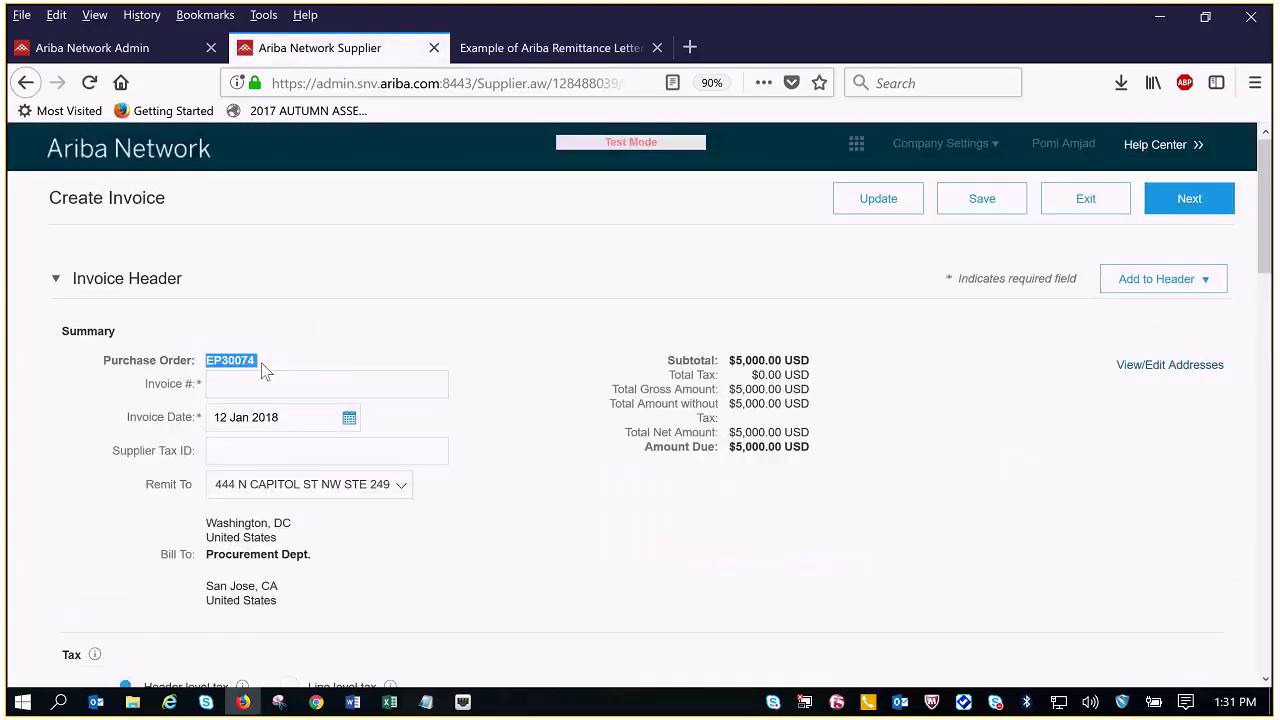
{"action": "scroll", "coordinate": [480, 417], "scroll_direction": "down", "scroll_amount": 15}
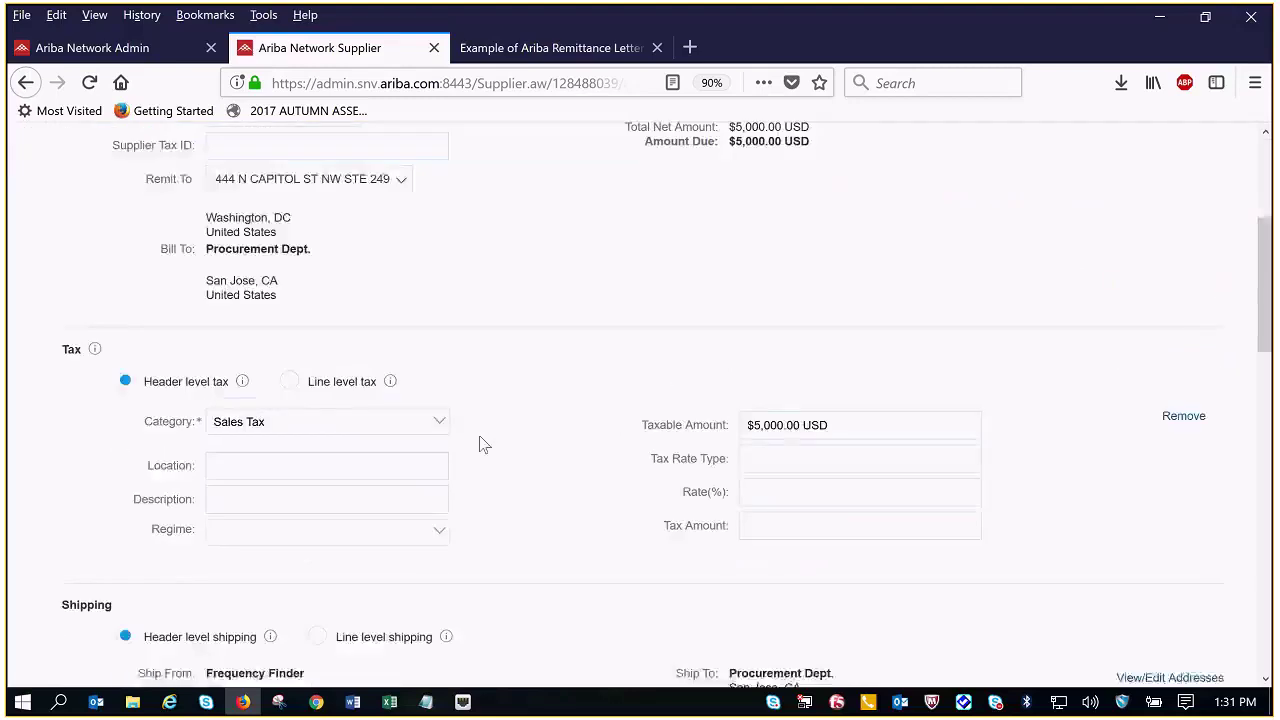
{"action": "scroll", "coordinate": [460, 444], "scroll_direction": "down", "scroll_amount": 5}
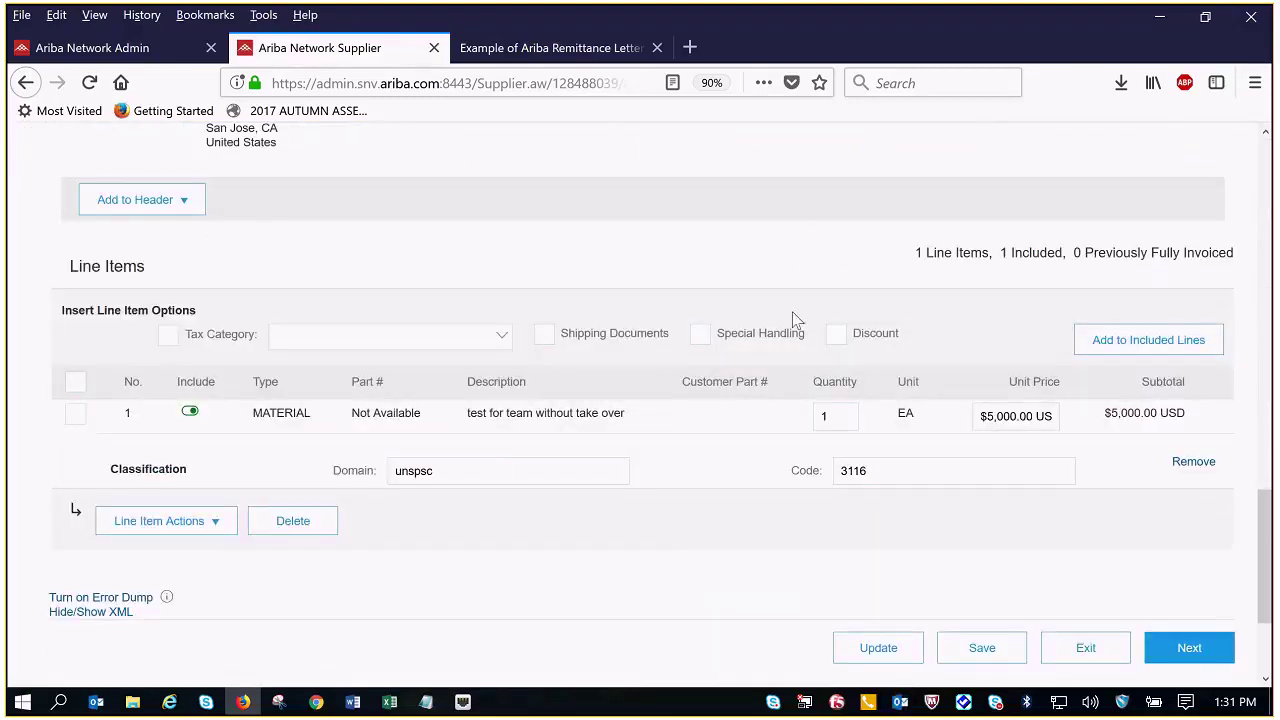
{"action": "scroll", "coordinate": [652, 357], "scroll_direction": "up", "scroll_amount": 20}
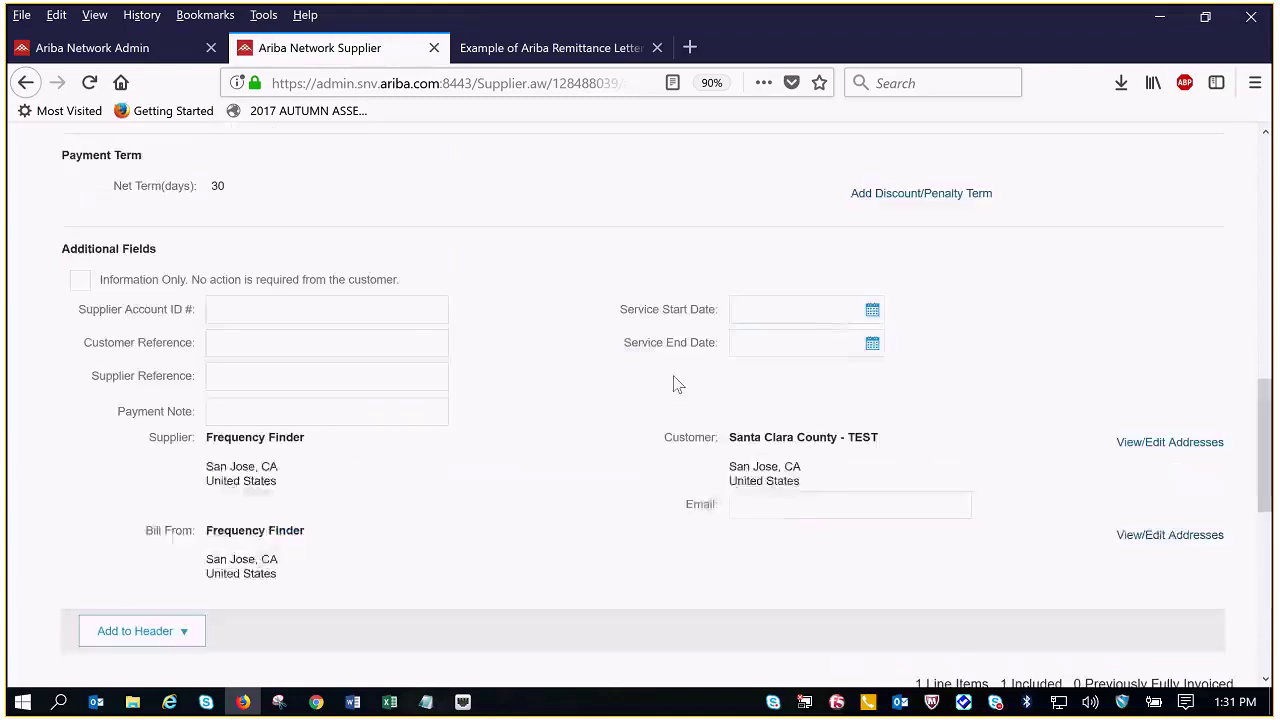
{"action": "left_click", "coordinate": [371, 390]}
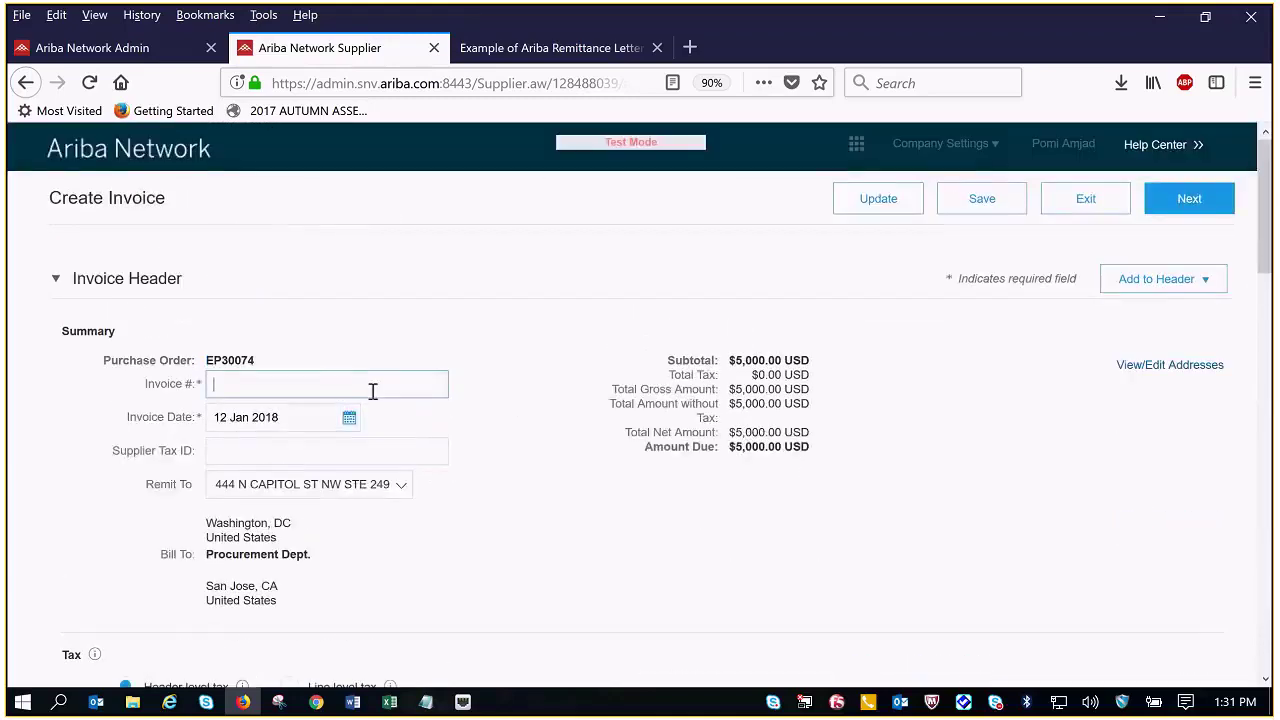
{"action": "type", "text": "TEST"}
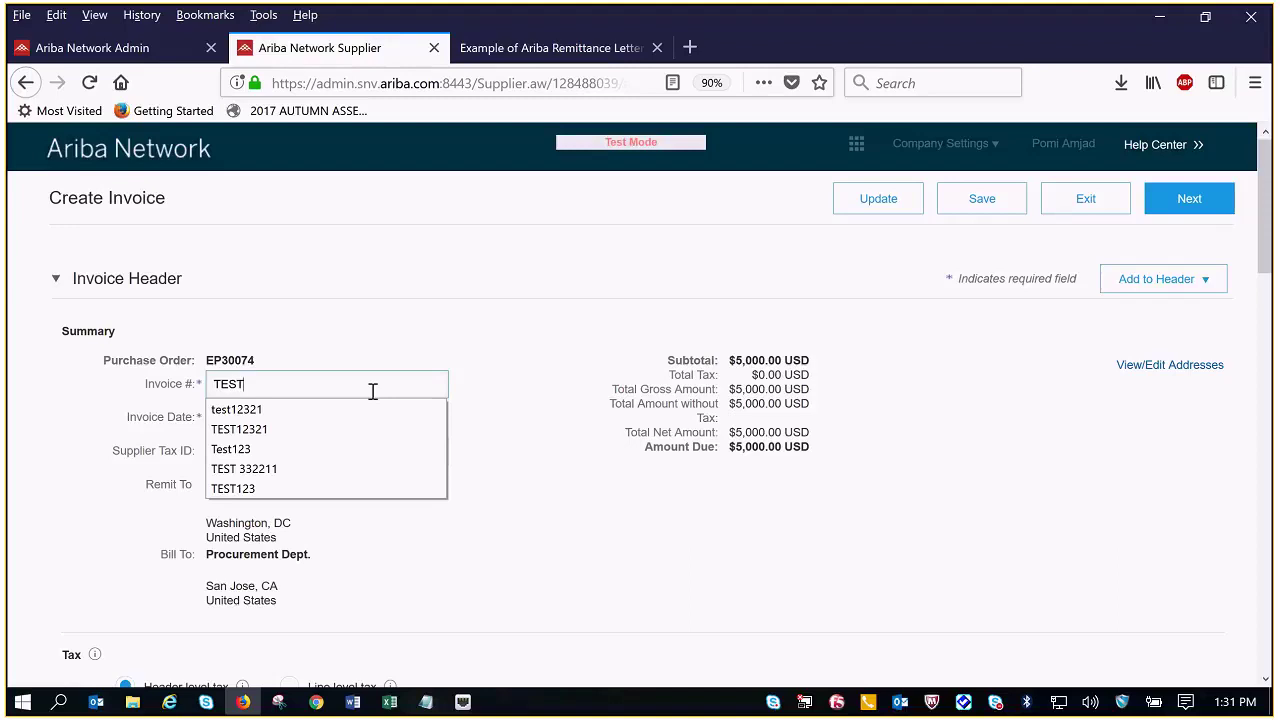
{"action": "type", "text": "00"}
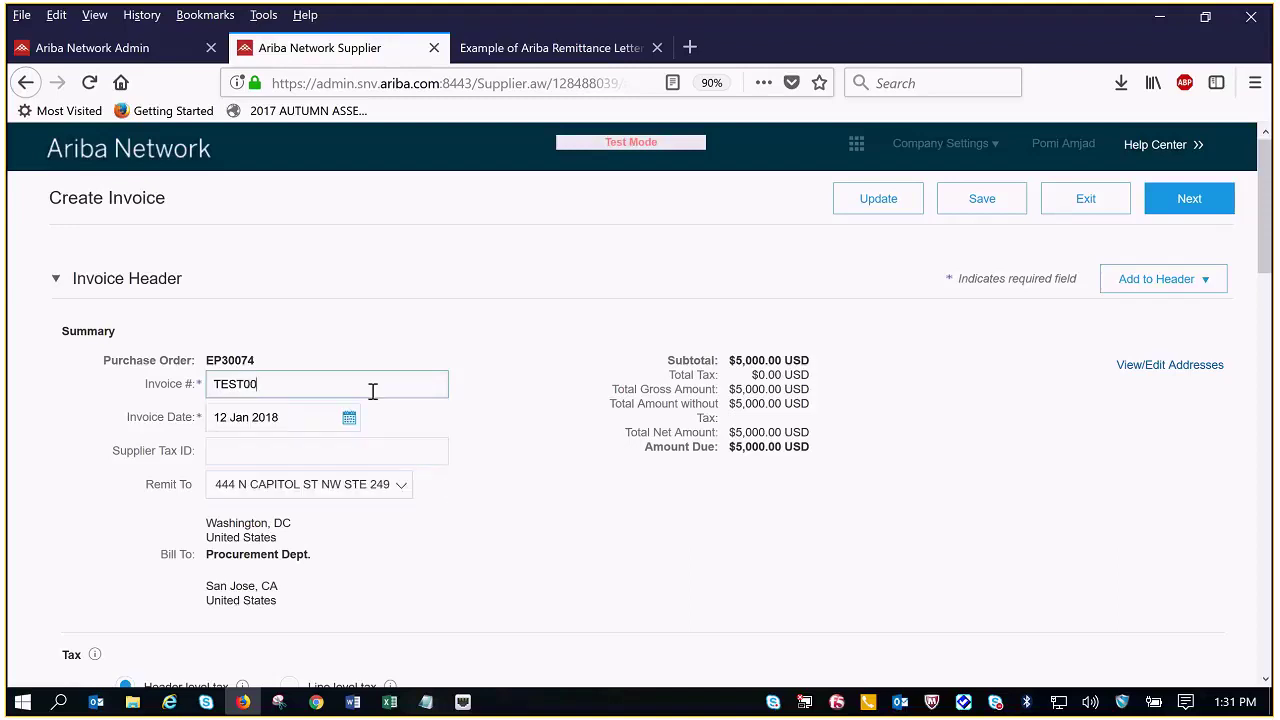
{"action": "type", "text": "9987"}
- Try to back-date the invoice to 7 Jan 2018 and restore the invoice date to 12 Jan 2018
{"action": "left_click", "coordinate": [348, 420]}
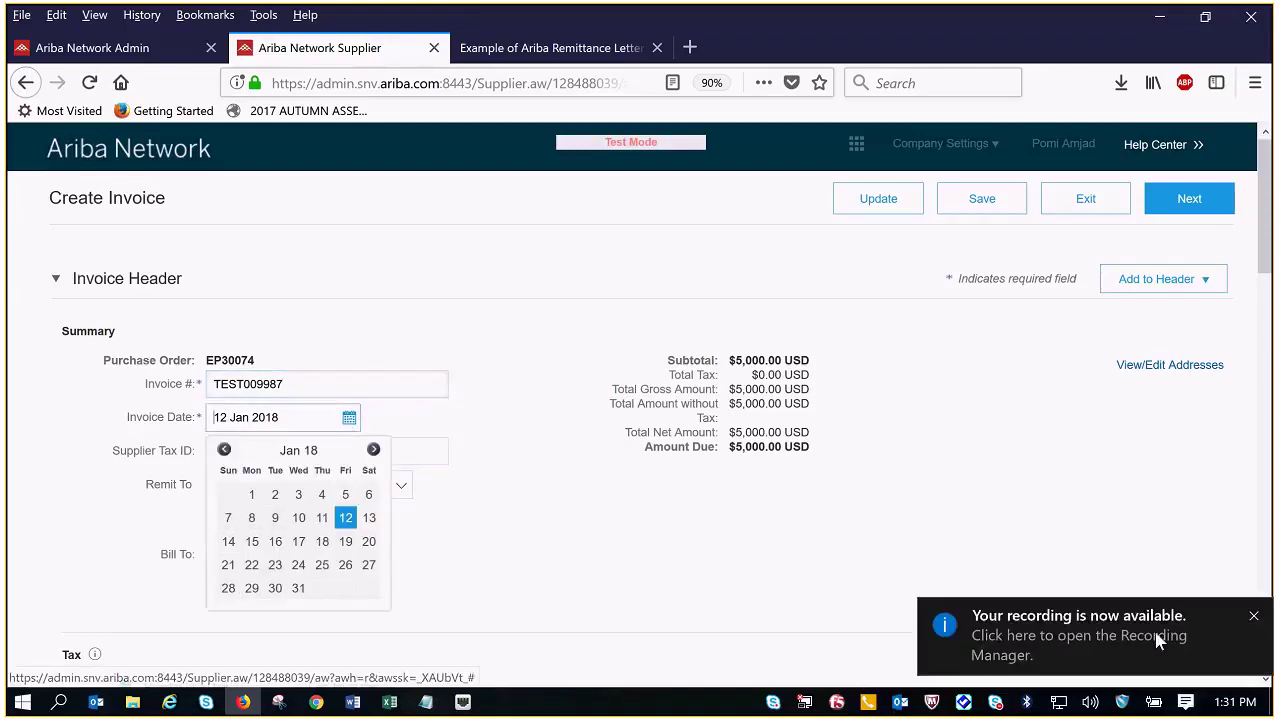
{"action": "left_click", "coordinate": [1252, 617]}
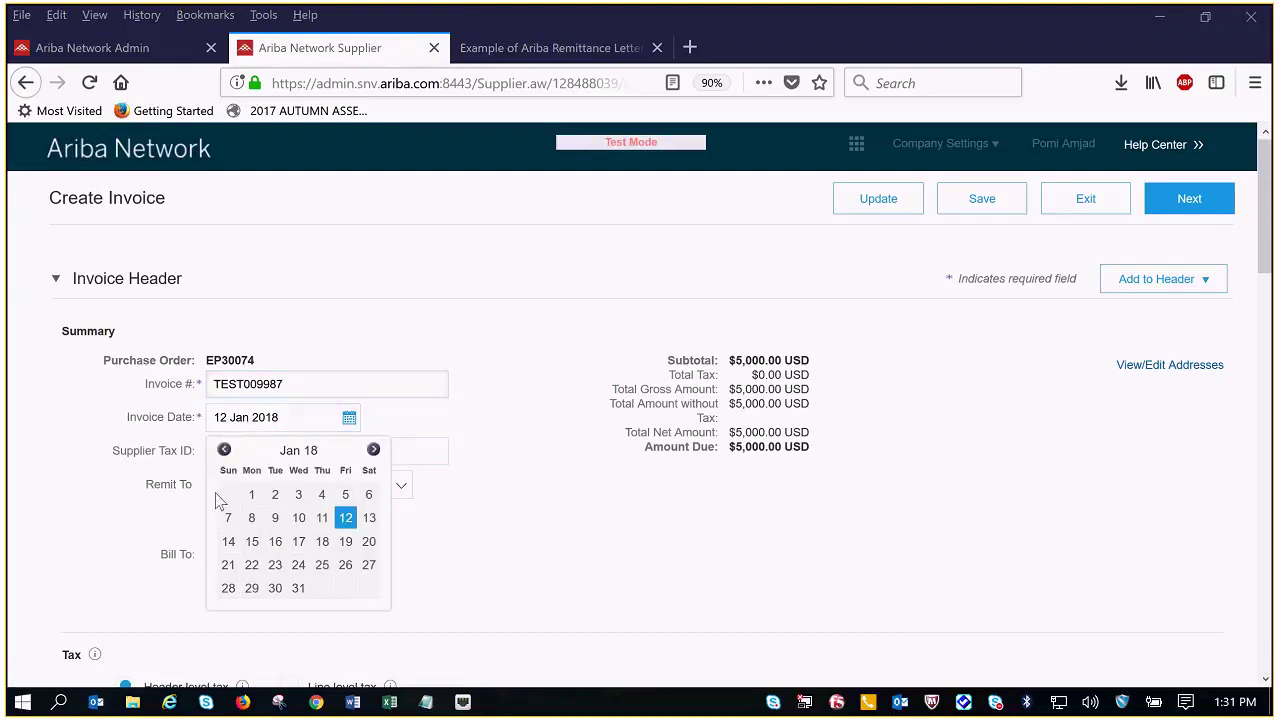
{"action": "left_click", "coordinate": [228, 517]}
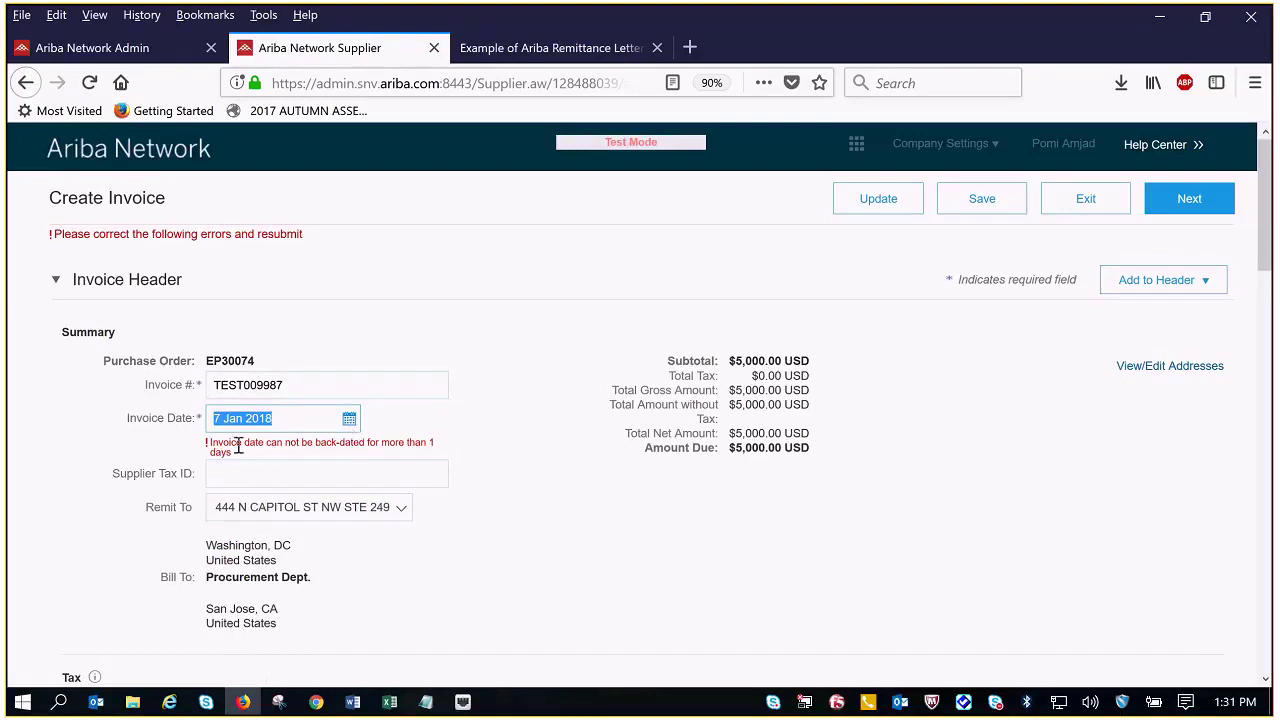
{"action": "left_click", "coordinate": [349, 418]}
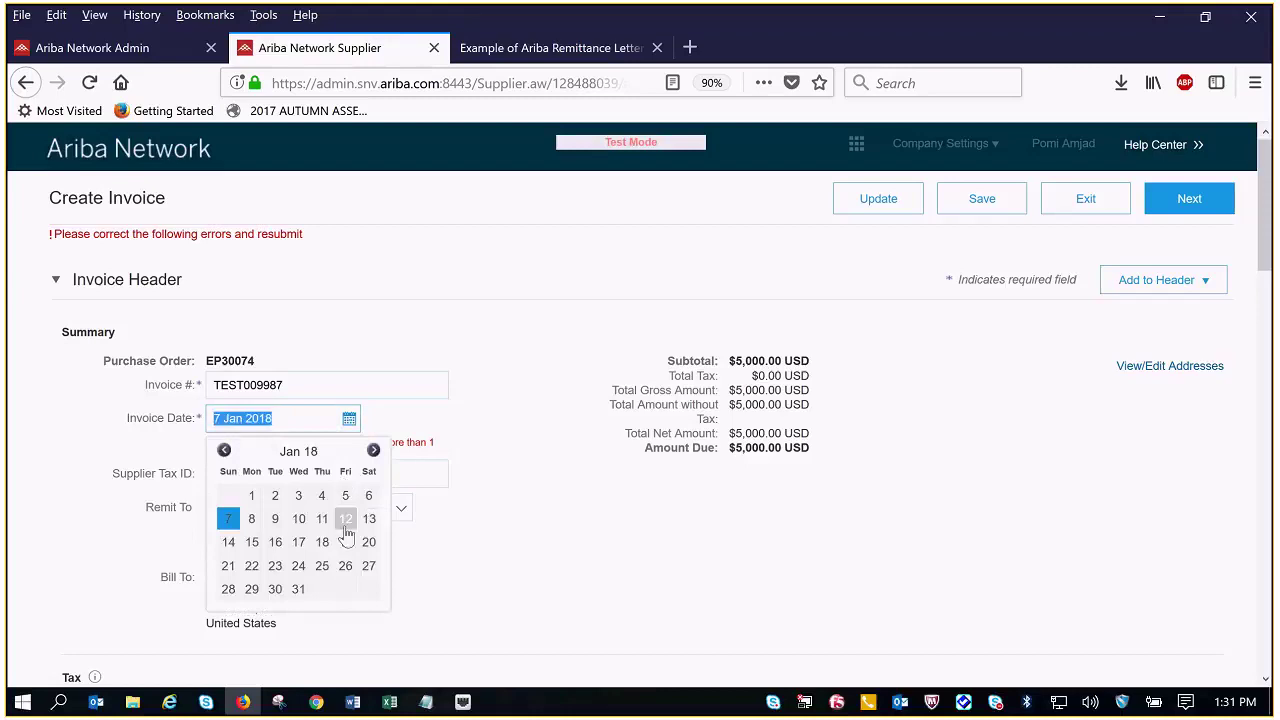
{"action": "key", "text": "BackSpace"}
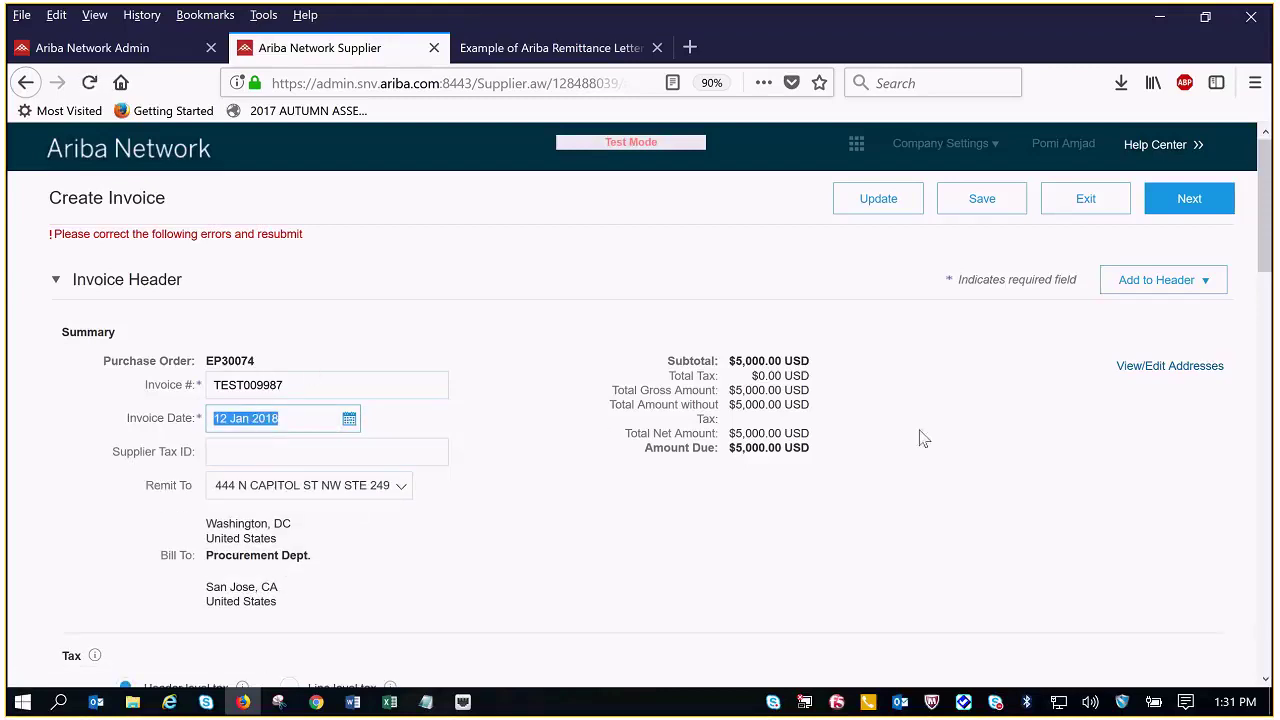
- Switch the invoice to line level tax and line level shipping
{"action": "scroll", "coordinate": [637, 414], "scroll_direction": "down", "scroll_amount": 3}
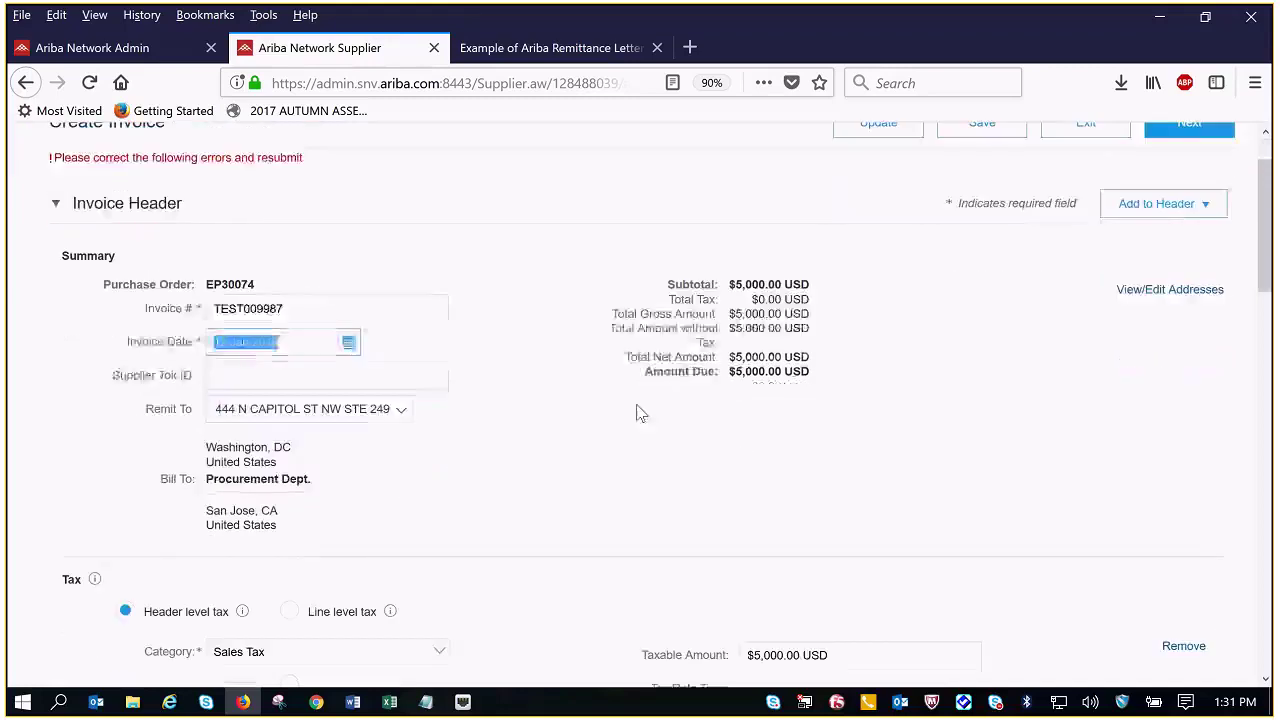
{"action": "scroll", "coordinate": [486, 351], "scroll_direction": "down", "scroll_amount": 4}
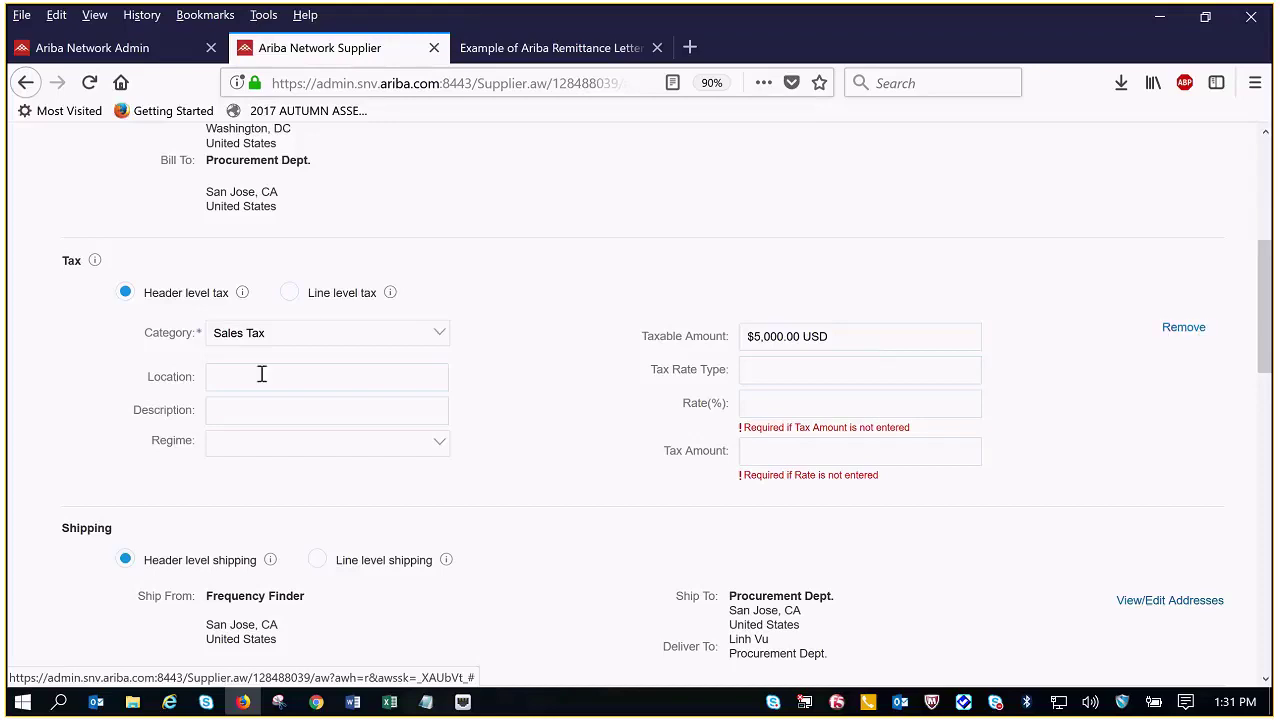
{"action": "left_click", "coordinate": [292, 295]}
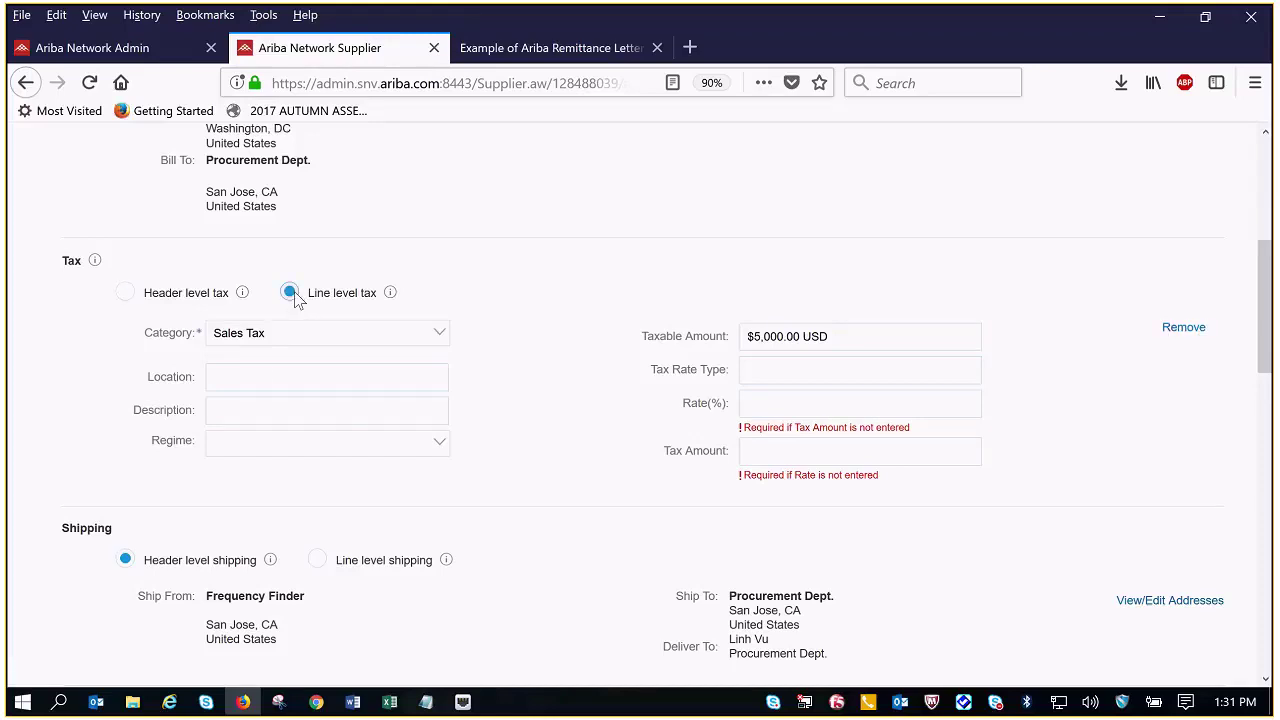
{"action": "scroll", "coordinate": [566, 440], "scroll_direction": "down", "scroll_amount": 4}
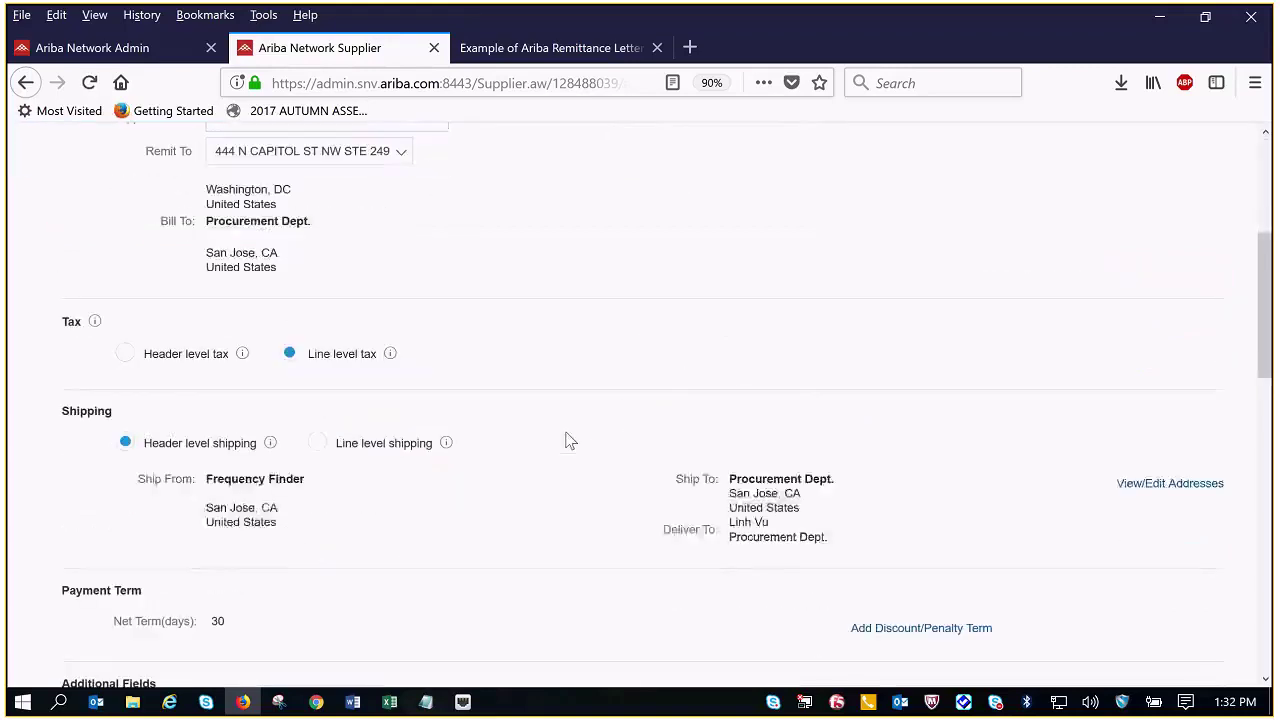
{"action": "scroll", "coordinate": [566, 440], "scroll_direction": "down", "scroll_amount": 2}
{"action": "left_click", "coordinate": [317, 347]}
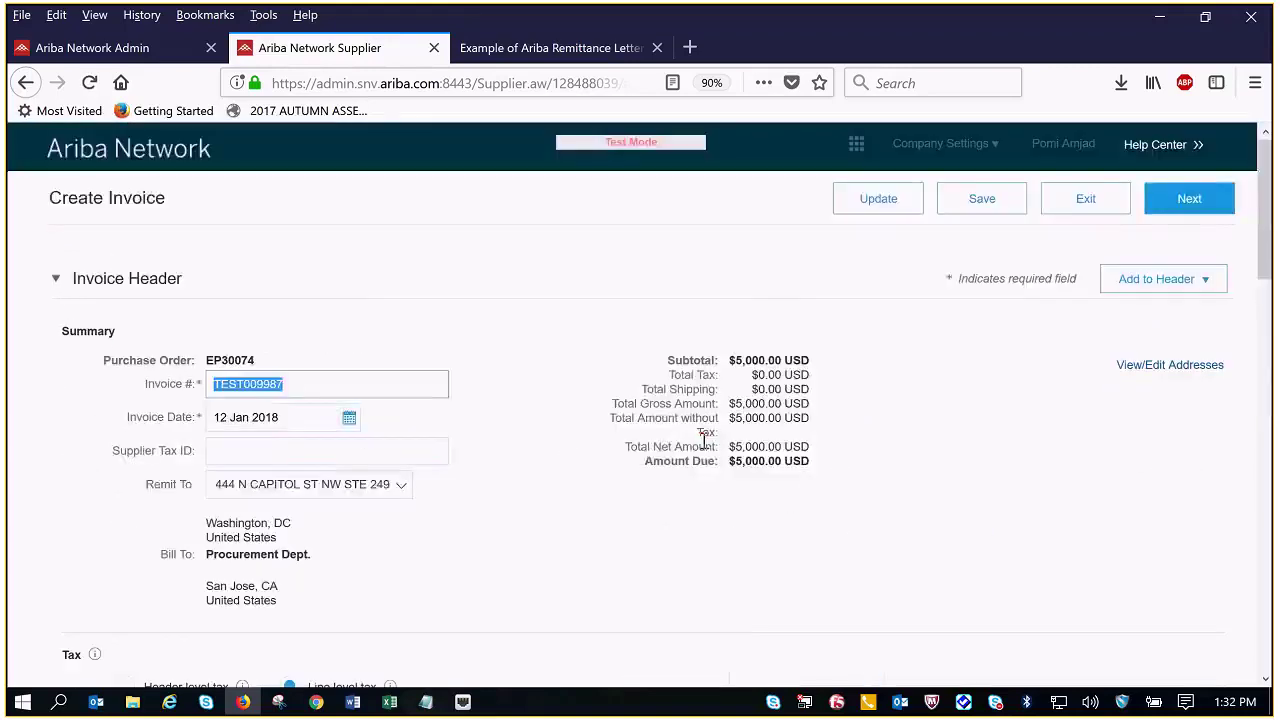
{"action": "scroll", "coordinate": [690, 448], "scroll_direction": "down", "scroll_amount": 5}
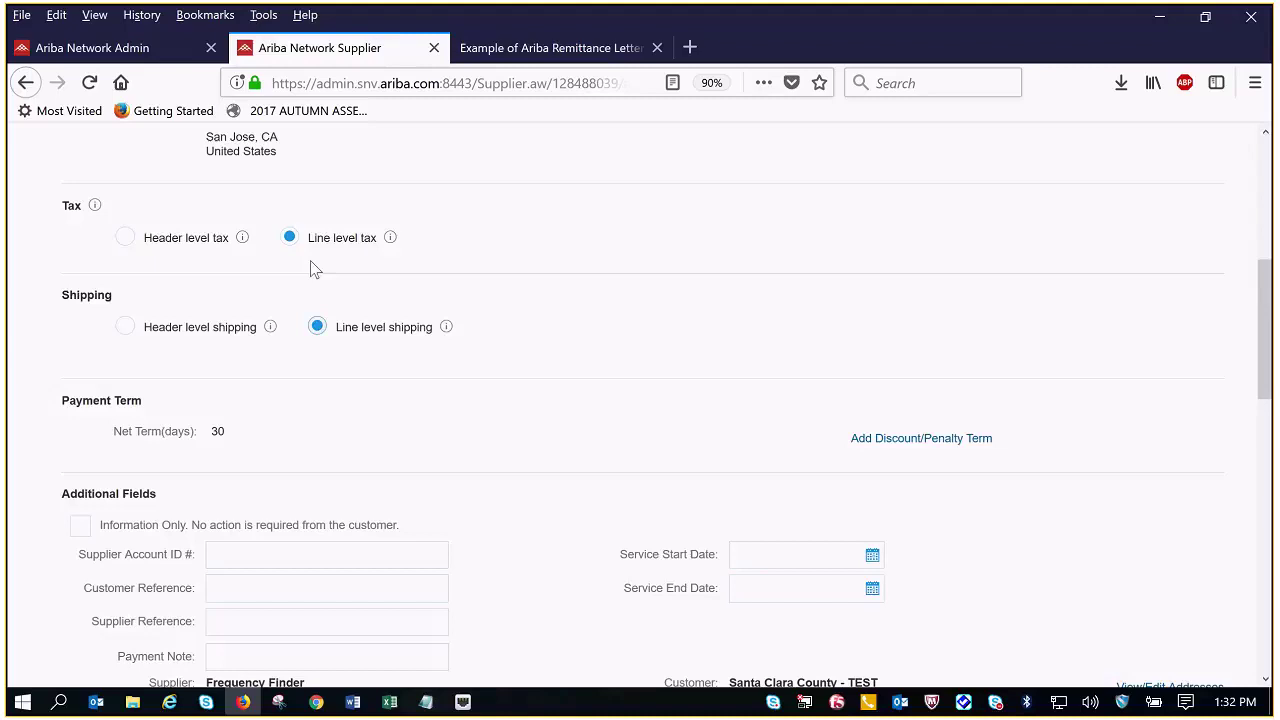
- Turn the Information Only option in the additional fields on and back off
{"action": "scroll", "coordinate": [486, 420], "scroll_direction": "down", "scroll_amount": 3}
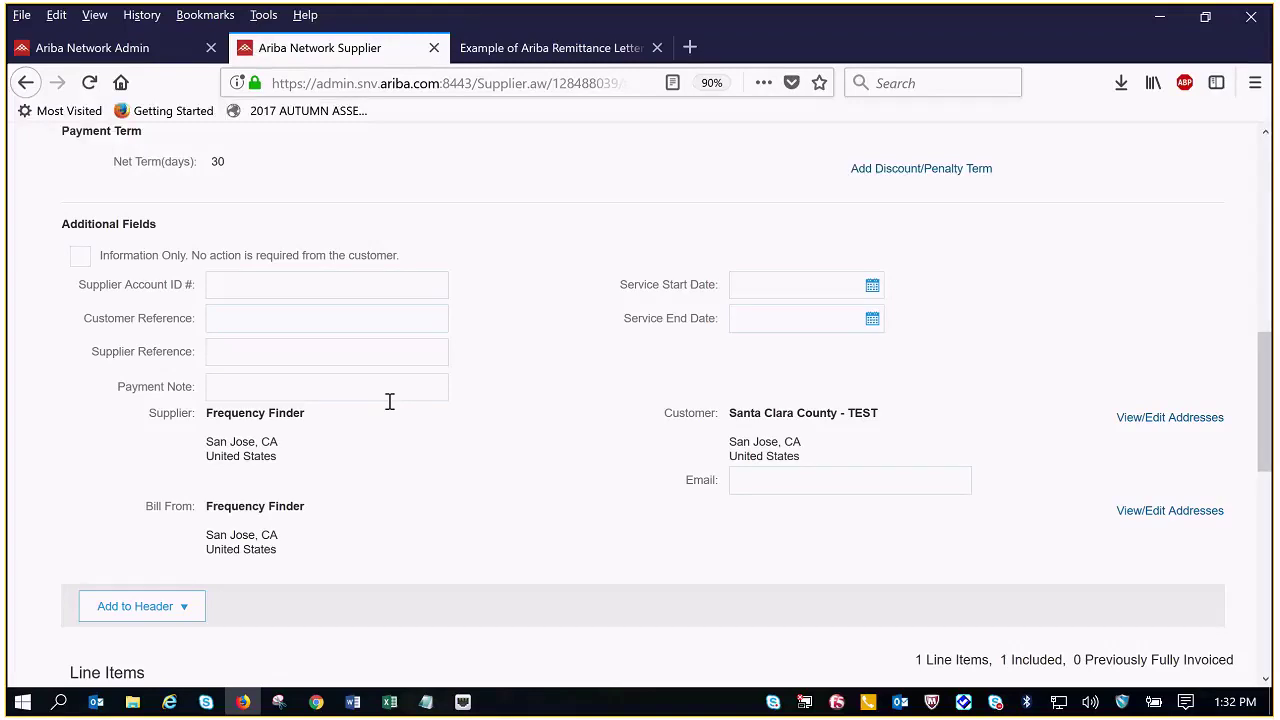
{"action": "left_click", "coordinate": [78, 256]}
{"action": "left_click", "coordinate": [79, 257]}
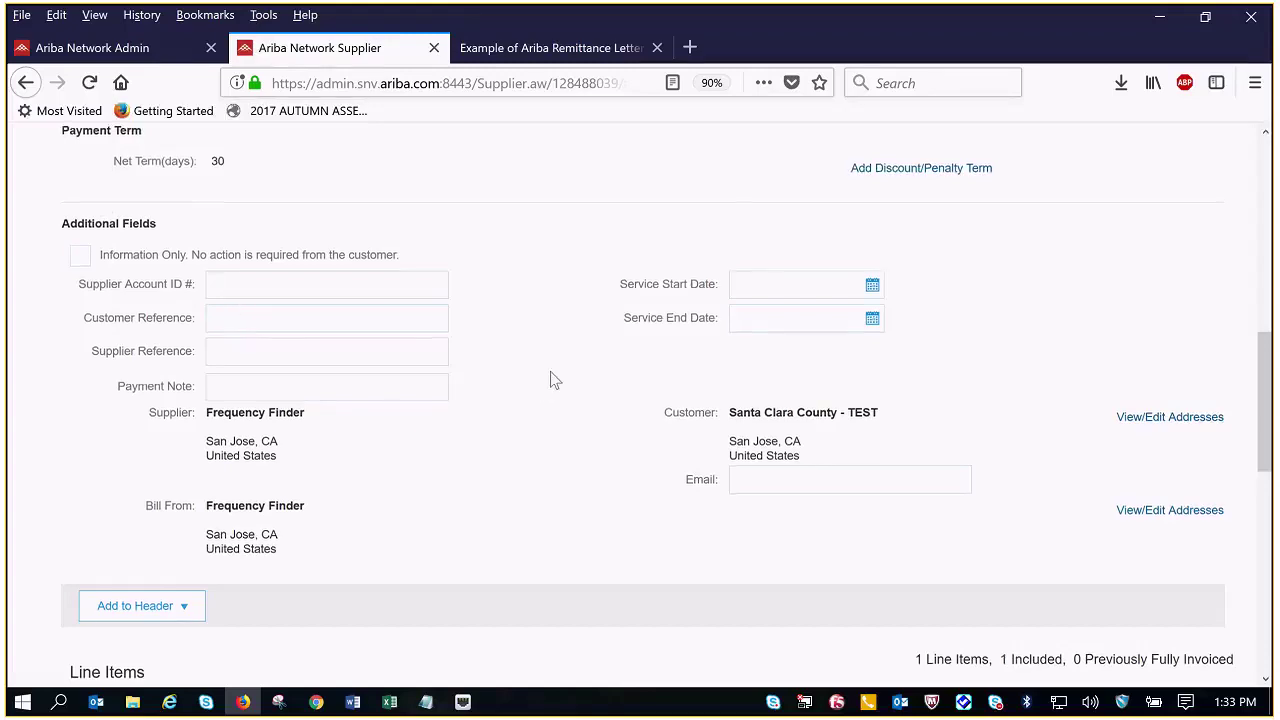
- Add an attachments section to the invoice header
{"action": "scroll", "coordinate": [550, 372], "scroll_direction": "down", "scroll_amount": 2}
{"action": "scroll", "coordinate": [546, 378], "scroll_direction": "down", "scroll_amount": 3}
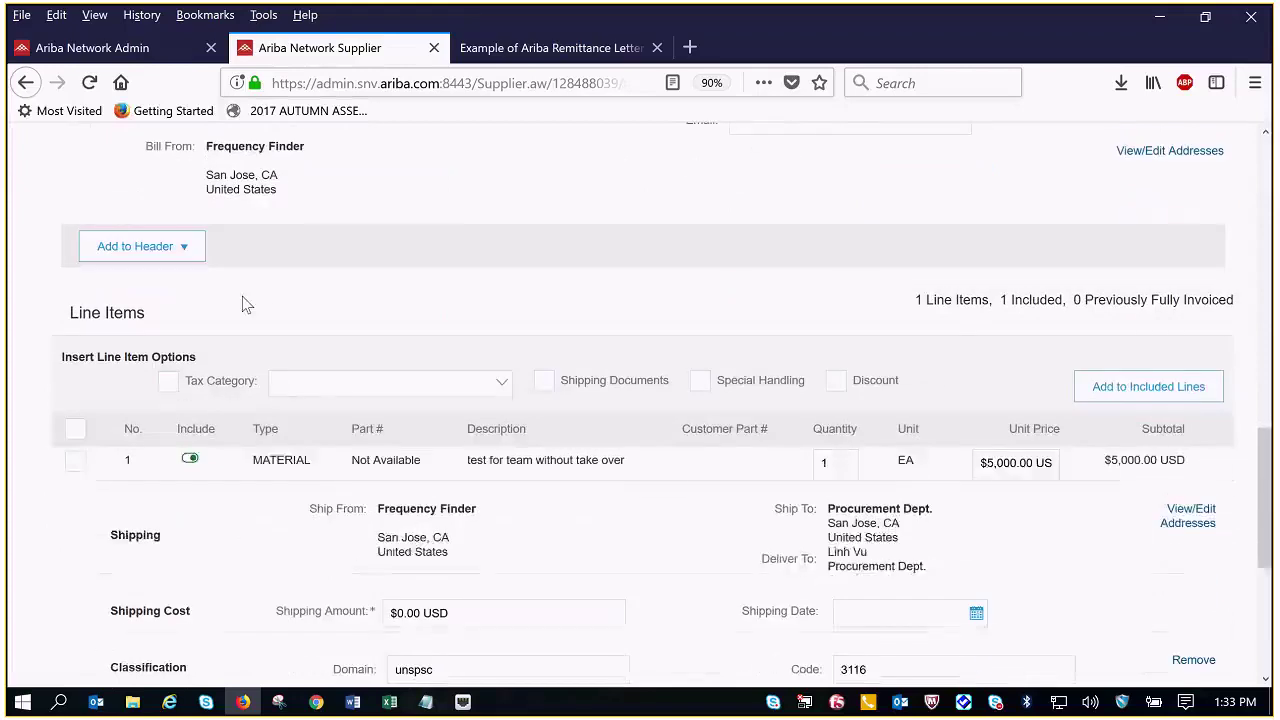
{"action": "left_click", "coordinate": [163, 244]}
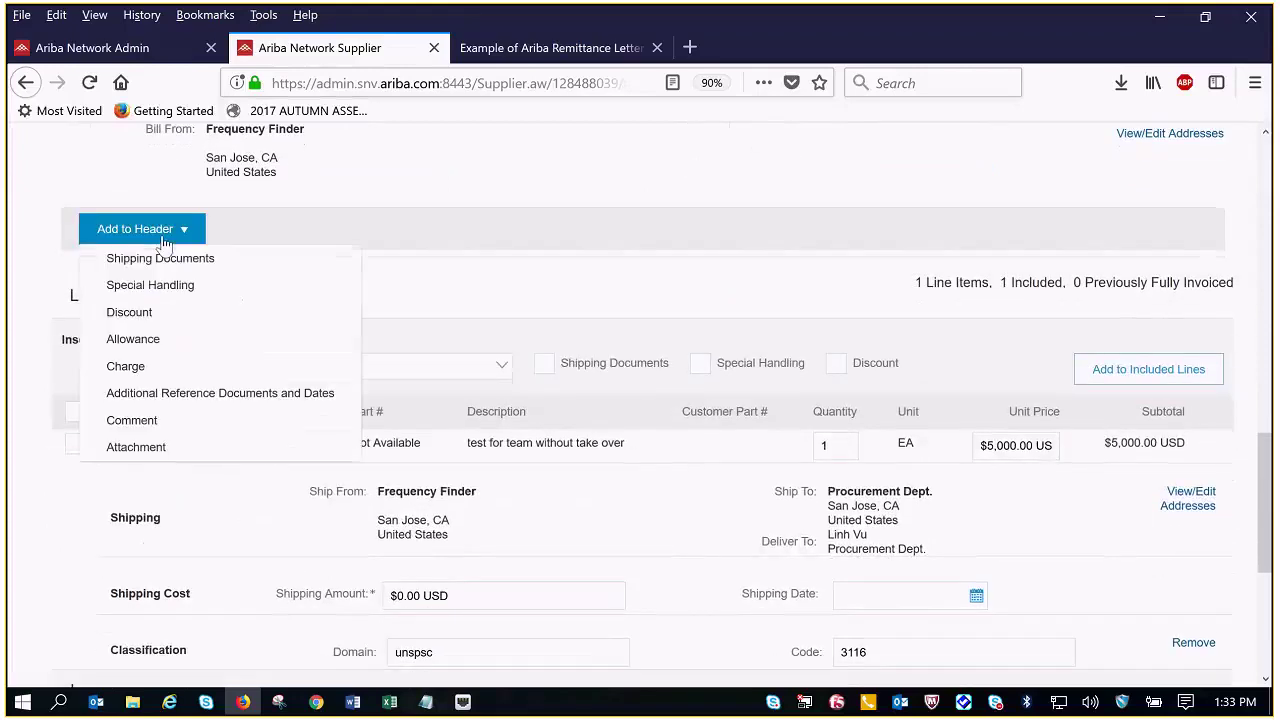
{"action": "left_click", "coordinate": [120, 452]}
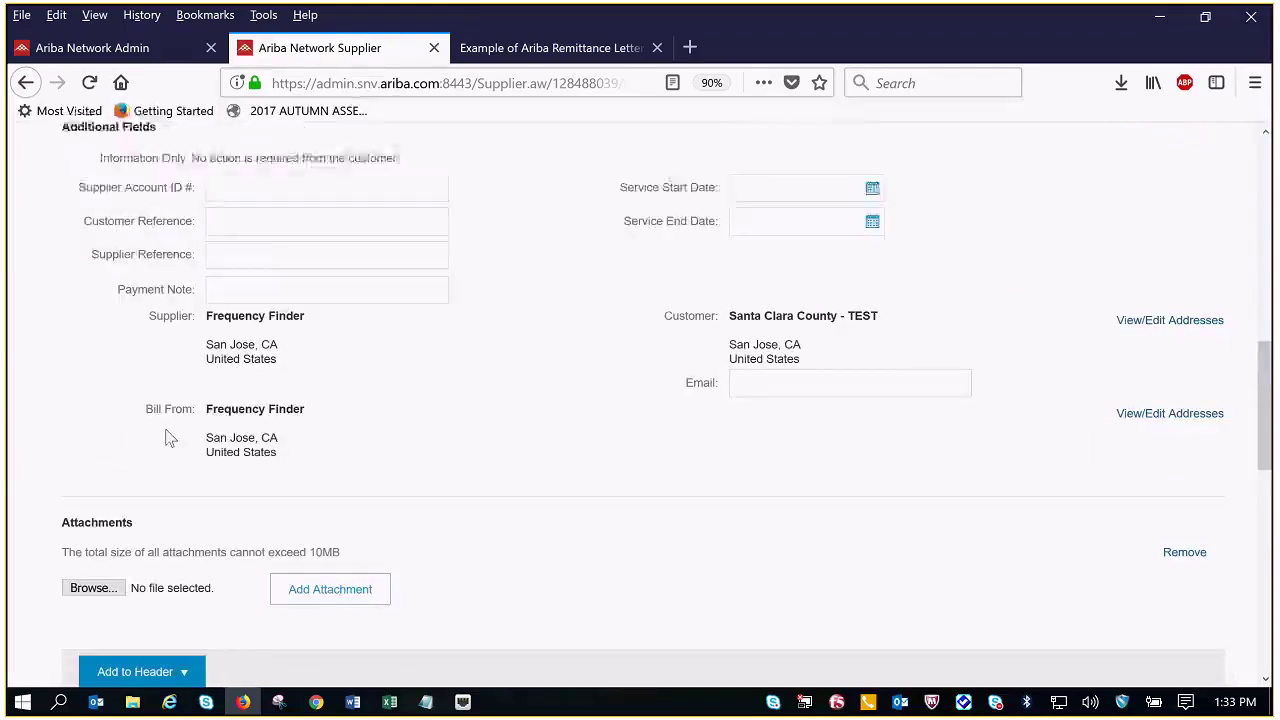
- Attach the file Valid dispute points.docx from the Documents folder to the invoice
{"action": "scroll", "coordinate": [166, 434], "scroll_direction": "down", "scroll_amount": 3}
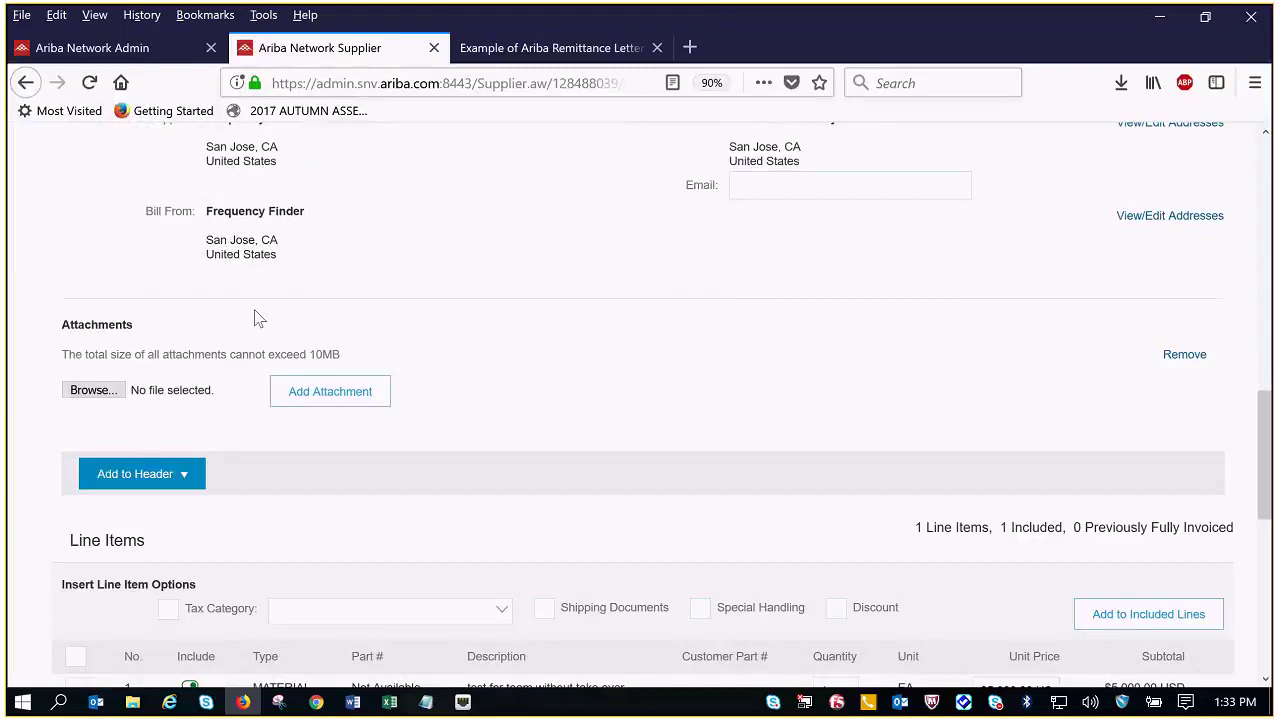
{"action": "left_click", "coordinate": [118, 396]}
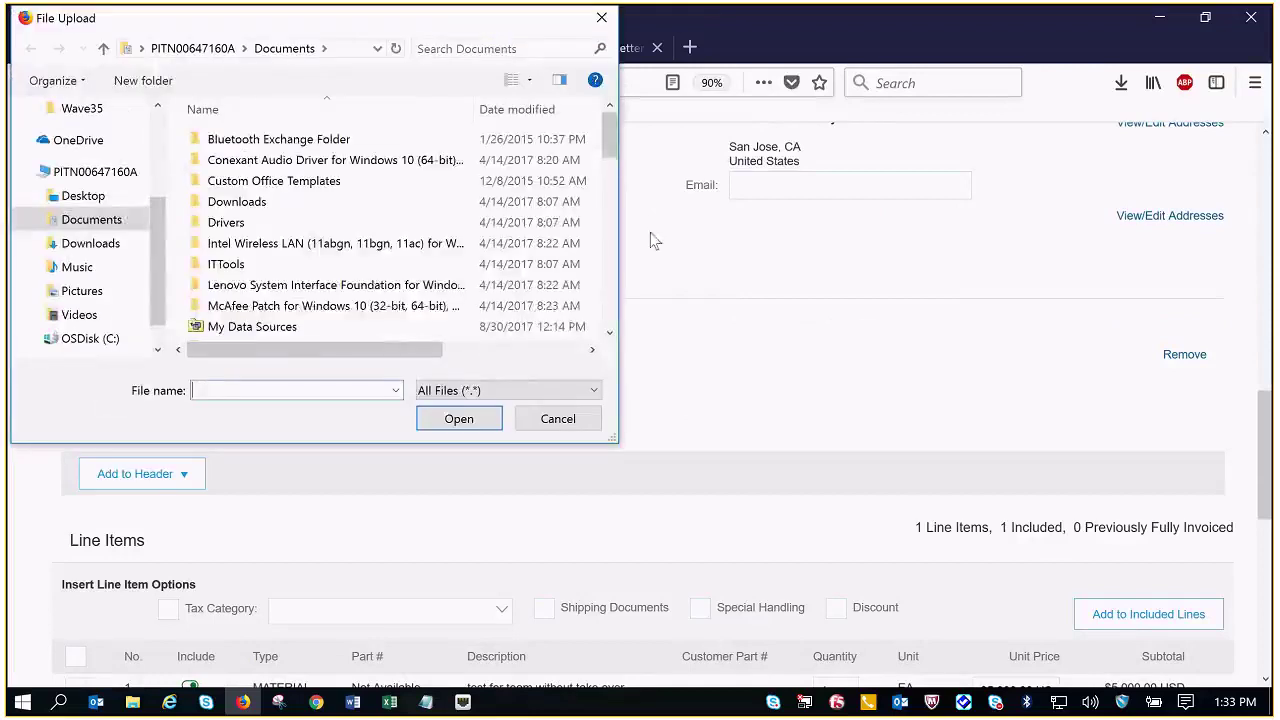
{"action": "scroll", "coordinate": [430, 230], "scroll_direction": "down", "scroll_amount": 8}
{"action": "left_click", "coordinate": [345, 333]}
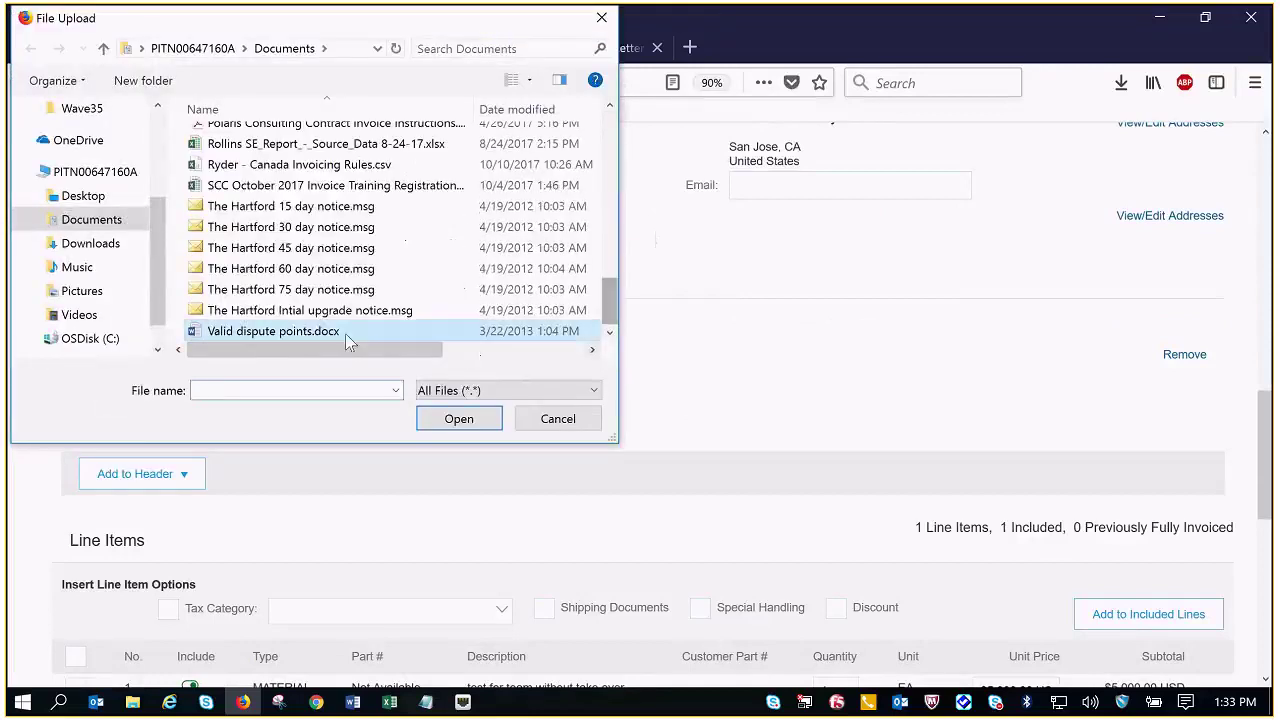
{"action": "left_click", "coordinate": [460, 420]}
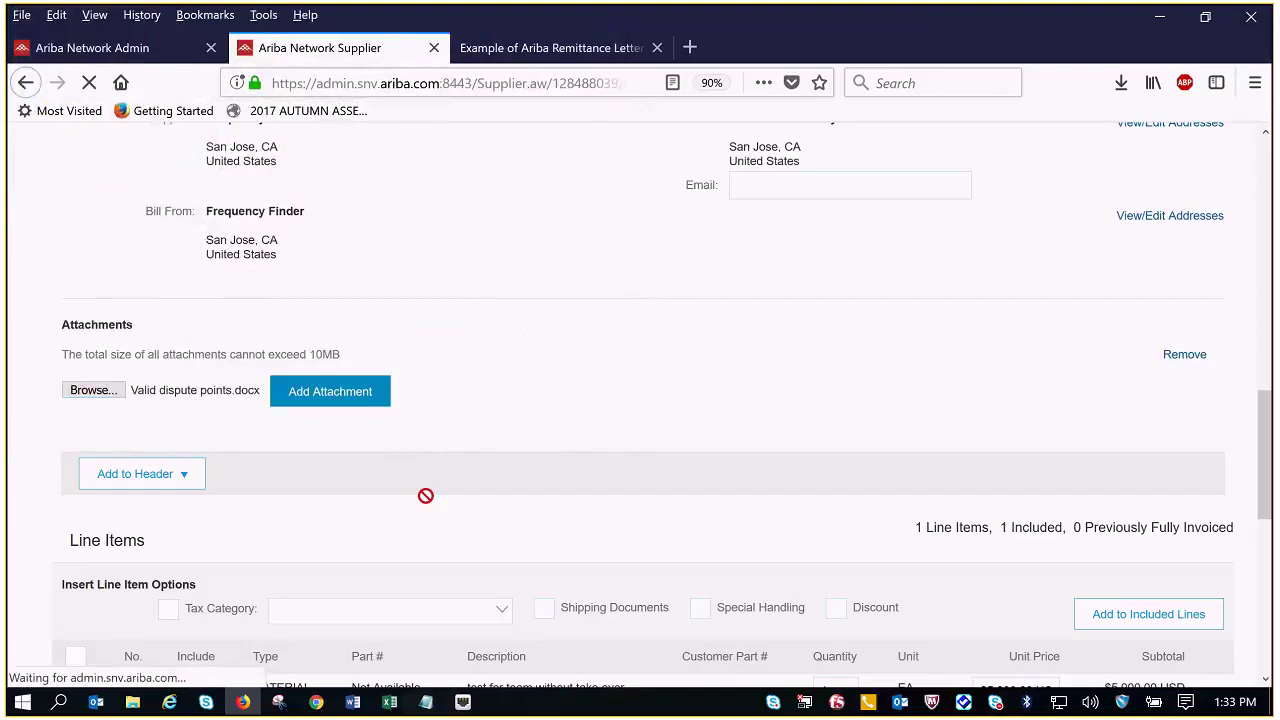
{"action": "scroll", "coordinate": [343, 523], "scroll_direction": "down", "scroll_amount": 6}
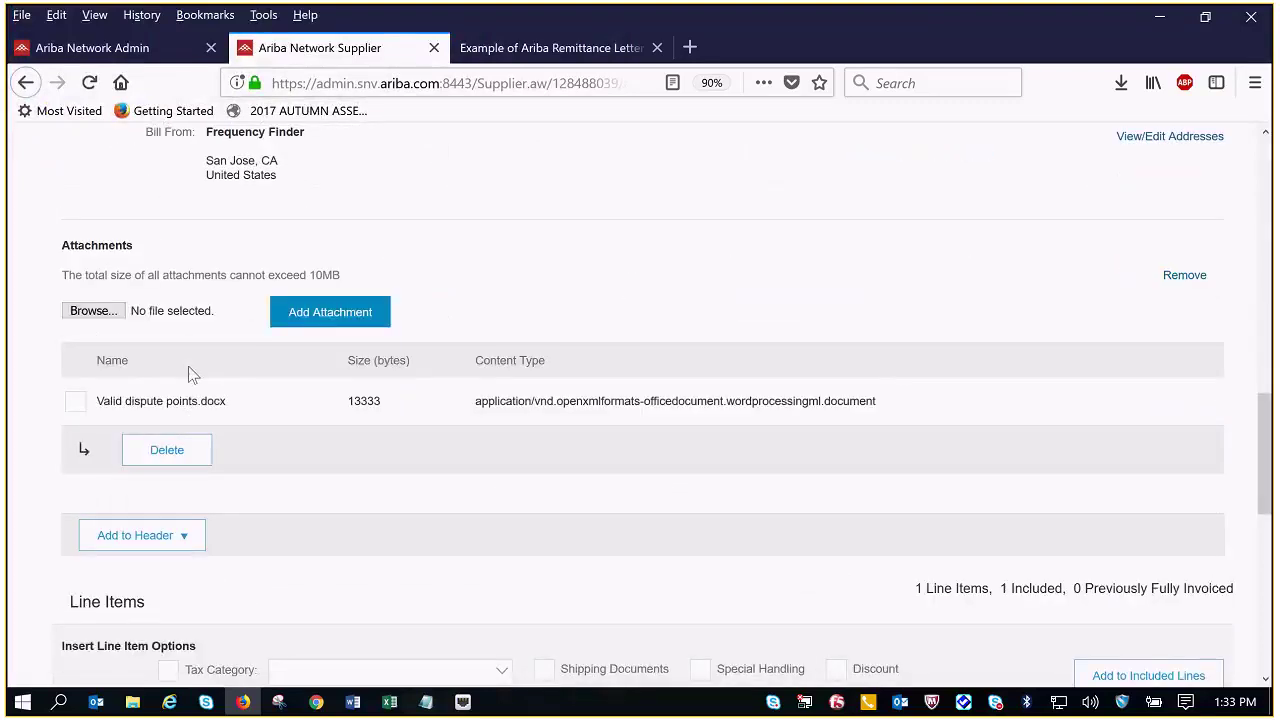
- Delete the Valid dispute points.docx attachment from the invoice header
{"action": "left_click", "coordinate": [75, 401]}
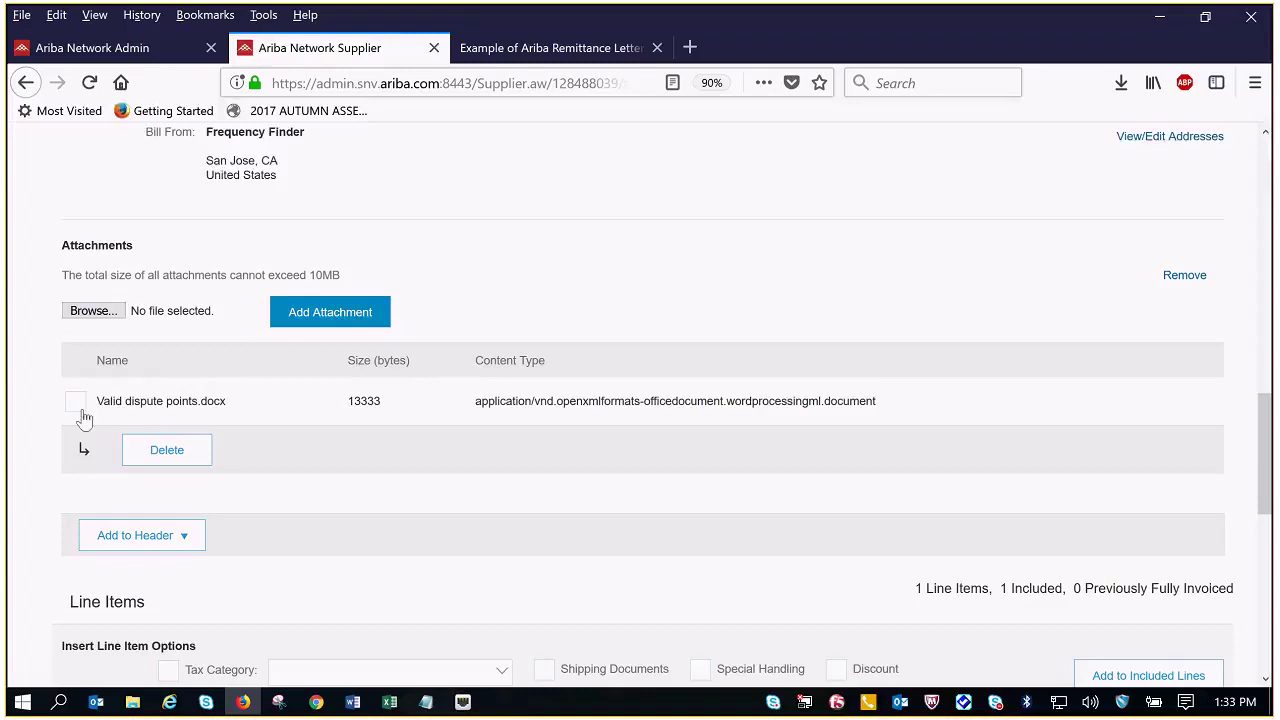
{"action": "left_click", "coordinate": [168, 452]}
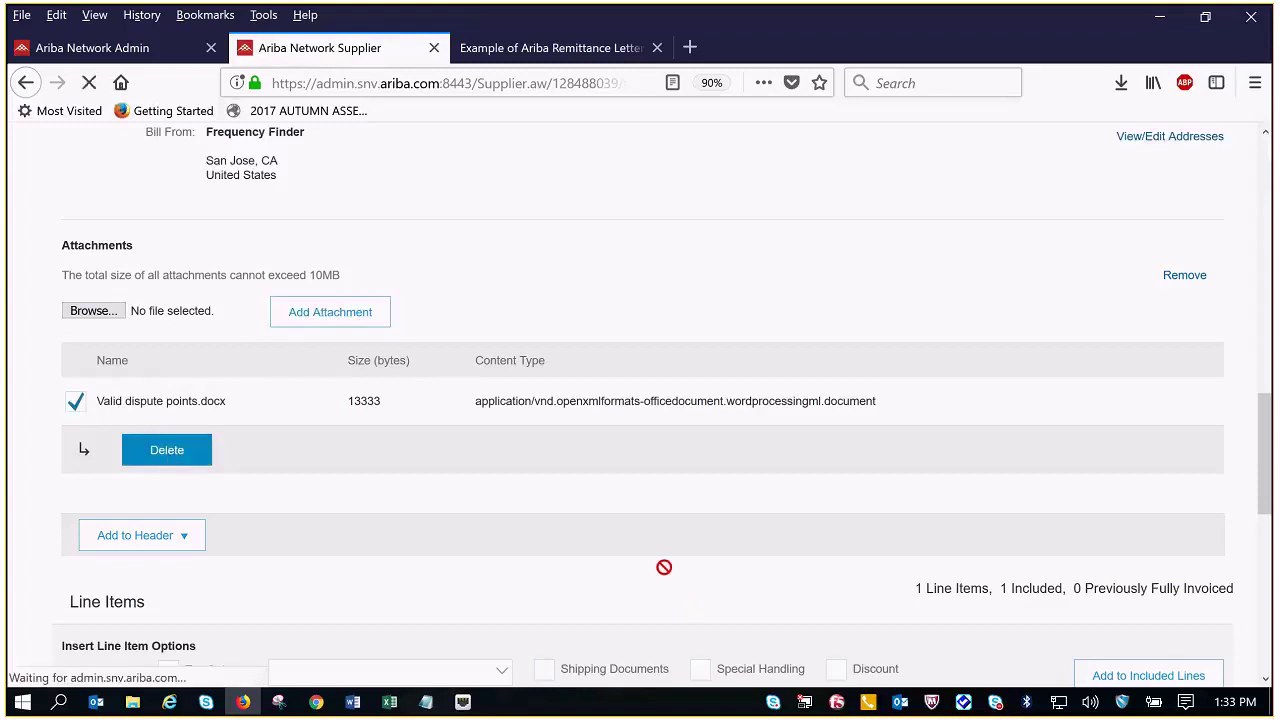
{"action": "scroll", "coordinate": [186, 451], "scroll_direction": "down", "scroll_amount": 8}
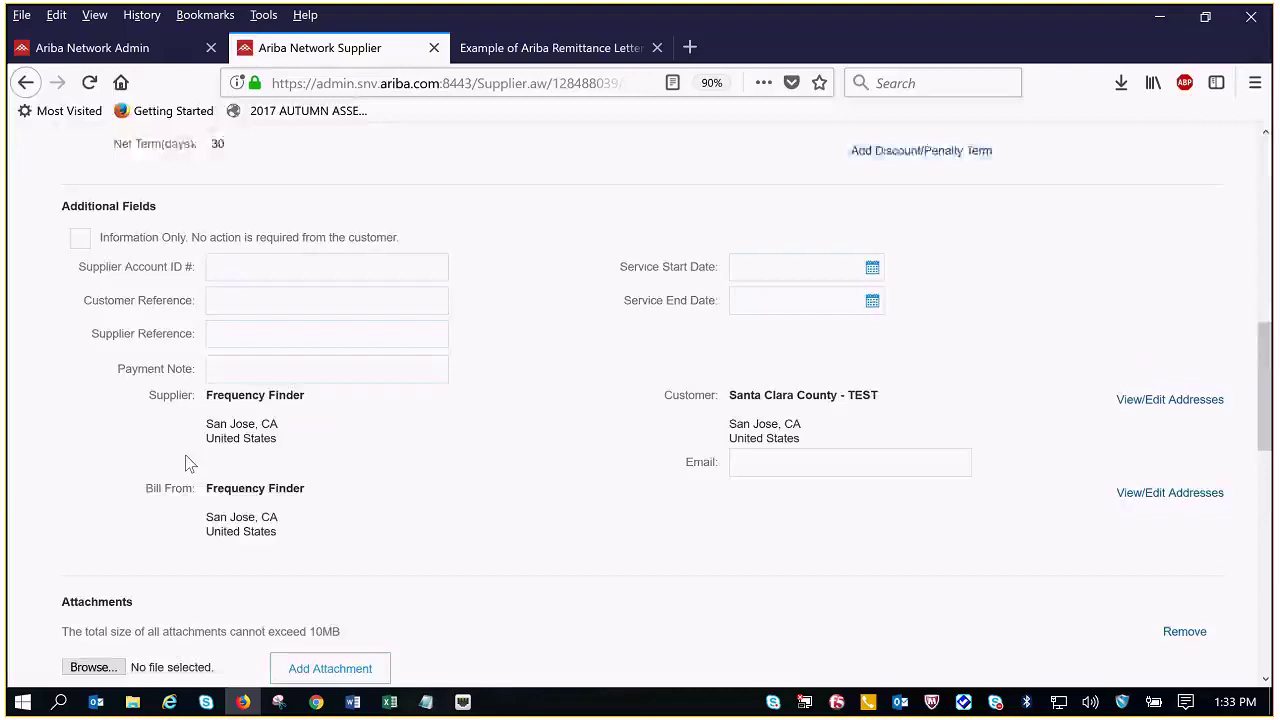
{"action": "scroll", "coordinate": [190, 463], "scroll_direction": "down", "scroll_amount": 3}
{"action": "scroll", "coordinate": [360, 470], "scroll_direction": "down", "scroll_amount": 1}
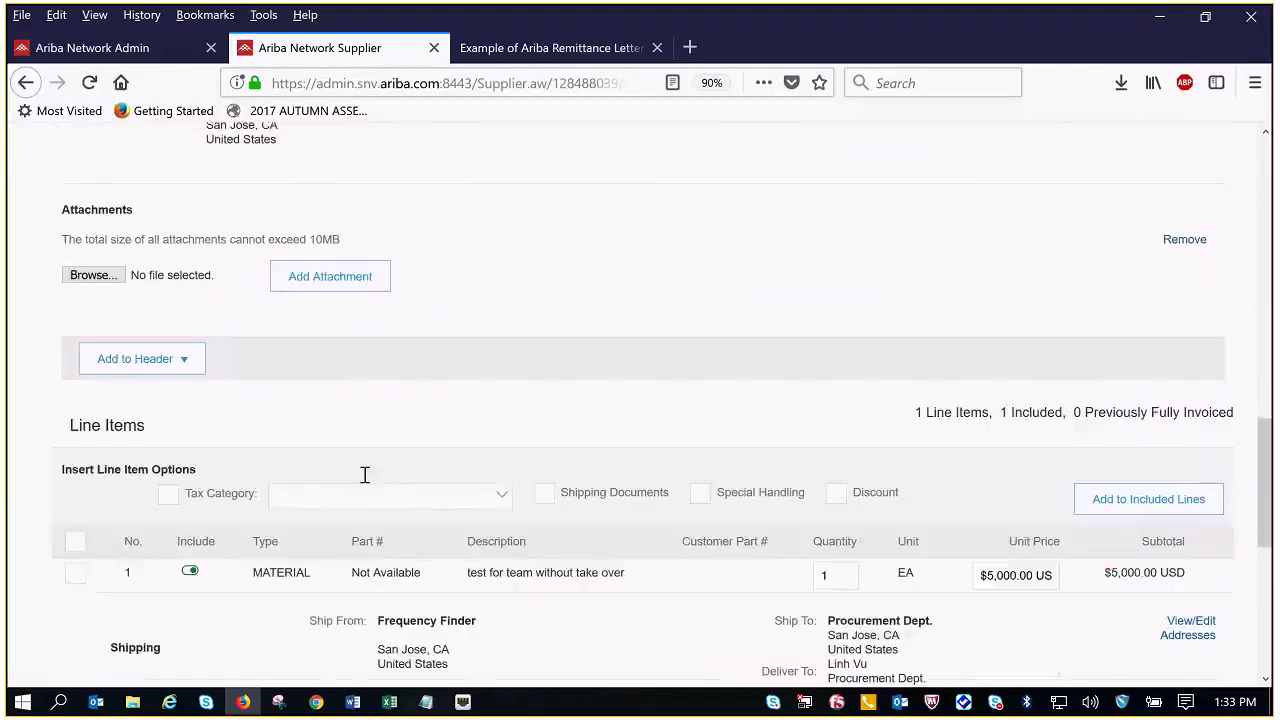
- Set line item 1's shipping amount to $10.00 USD and its shipping date to 12 Jan 2018
{"action": "scroll", "coordinate": [365, 475], "scroll_direction": "down", "scroll_amount": 3}
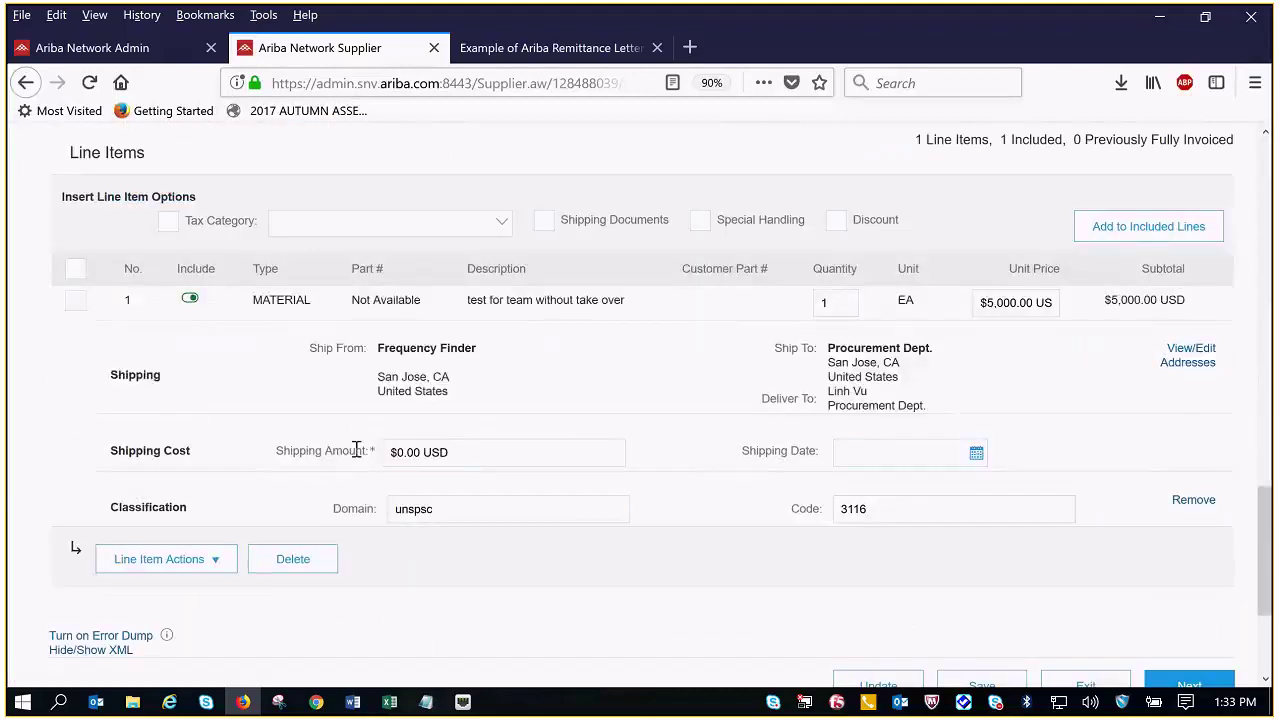
{"action": "scroll", "coordinate": [357, 450], "scroll_direction": "down", "scroll_amount": 1}
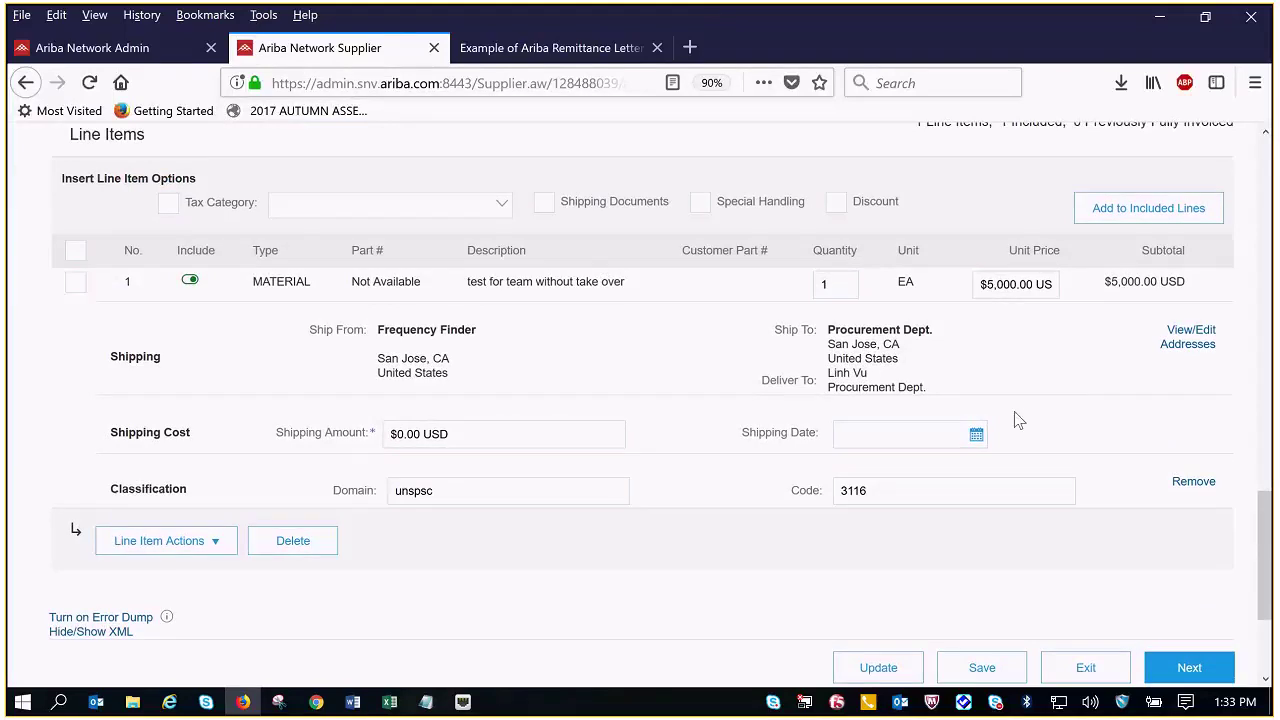
{"action": "left_click", "coordinate": [400, 433]}
{"action": "key", "text": "Delete"}
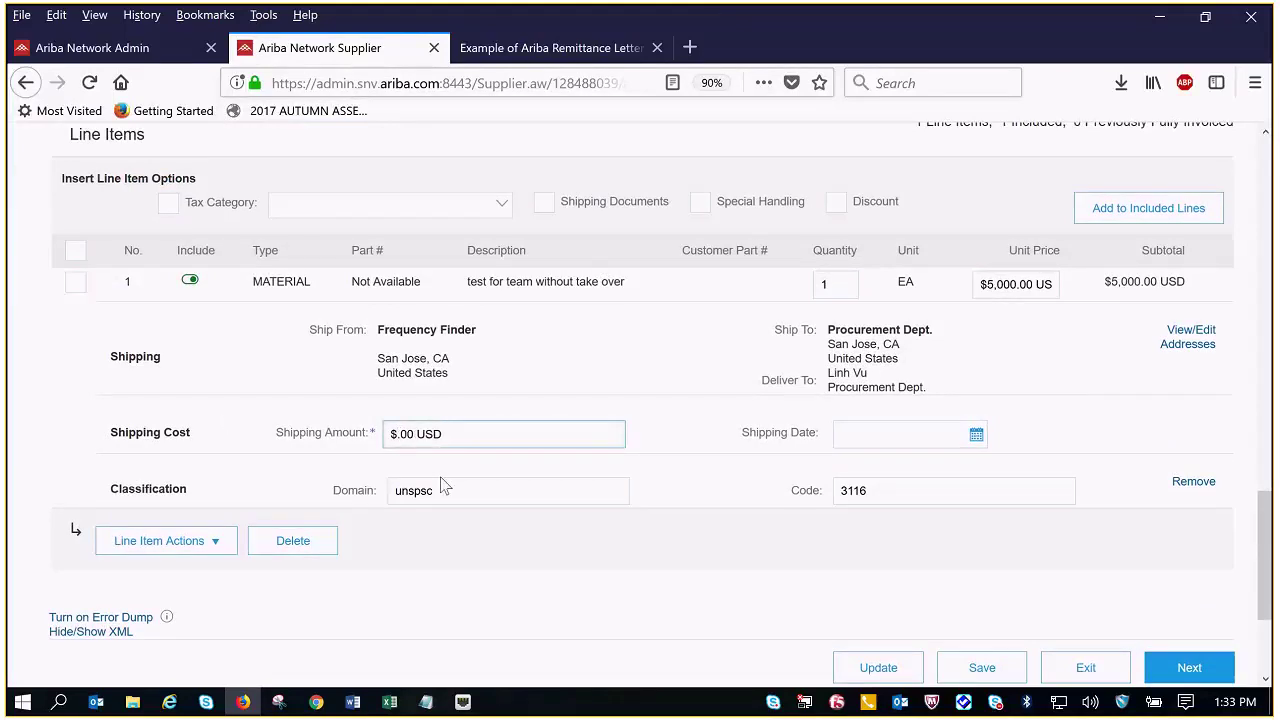
{"action": "type", "text": "10"}
{"action": "left_click", "coordinate": [885, 433]}
{"action": "left_click", "coordinate": [973, 534]}
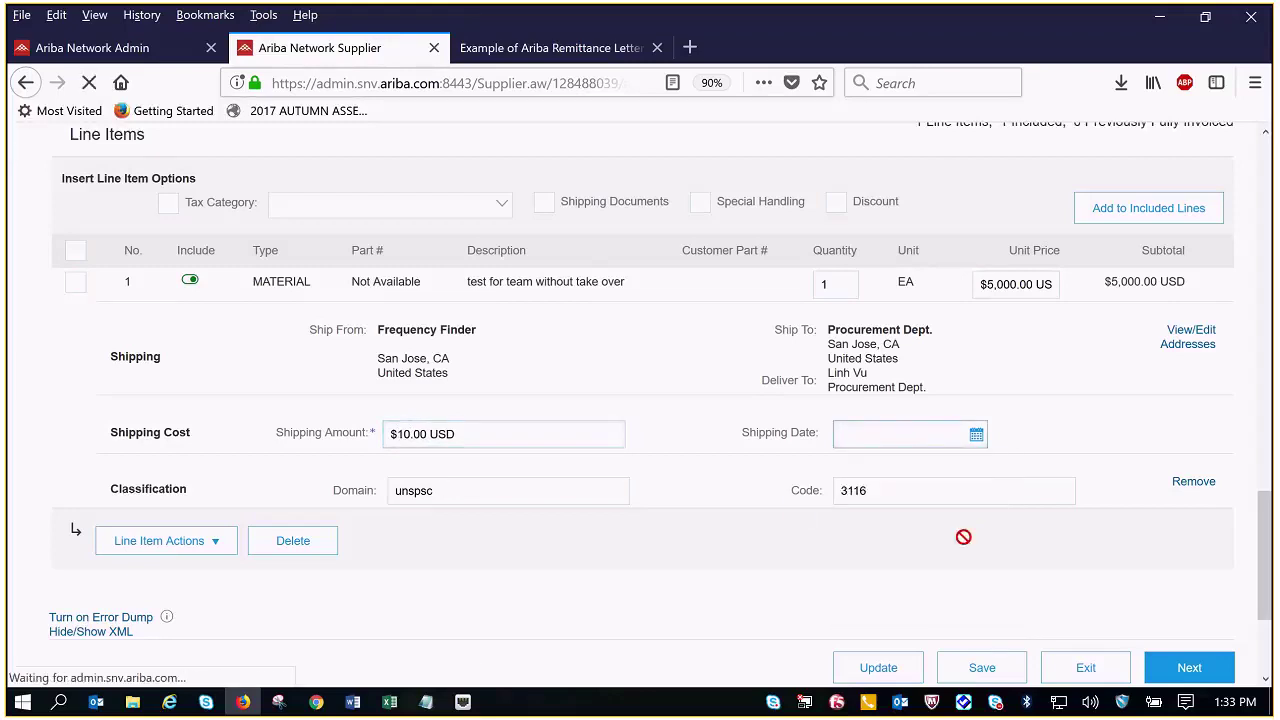
{"action": "scroll", "coordinate": [651, 486], "scroll_direction": "down", "scroll_amount": 3}
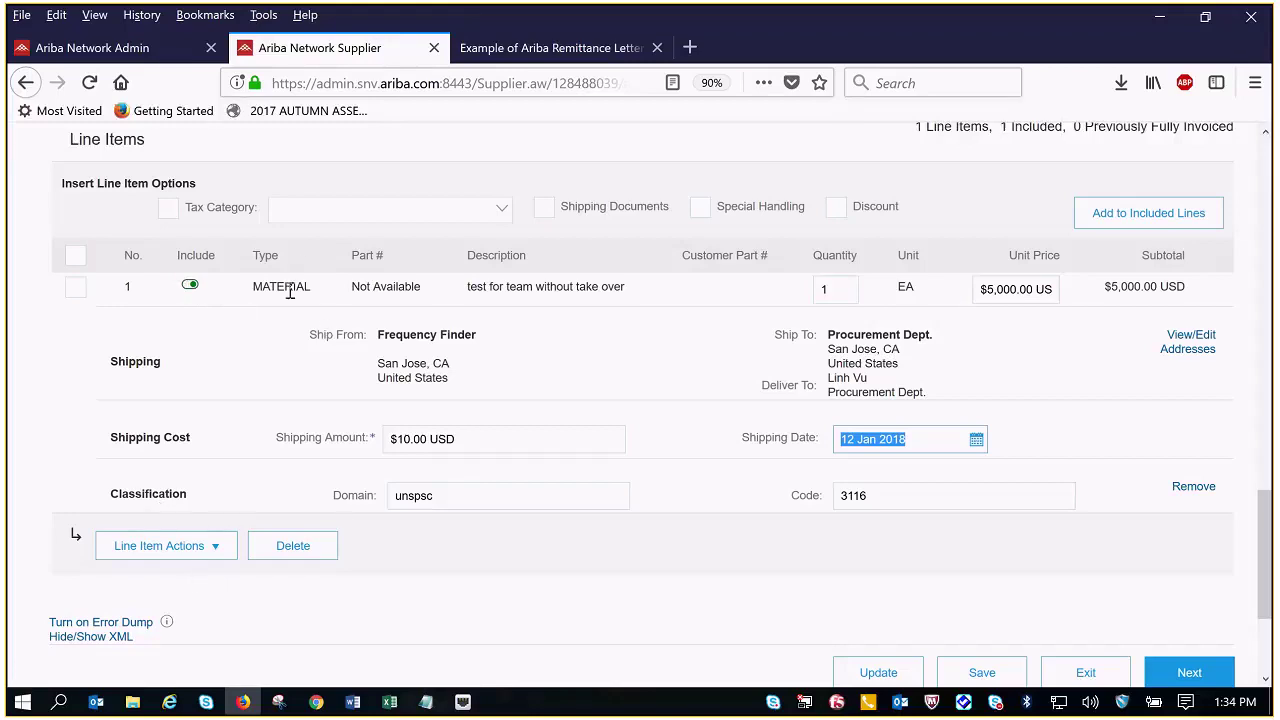
{"action": "double_click", "coordinate": [828, 289]}
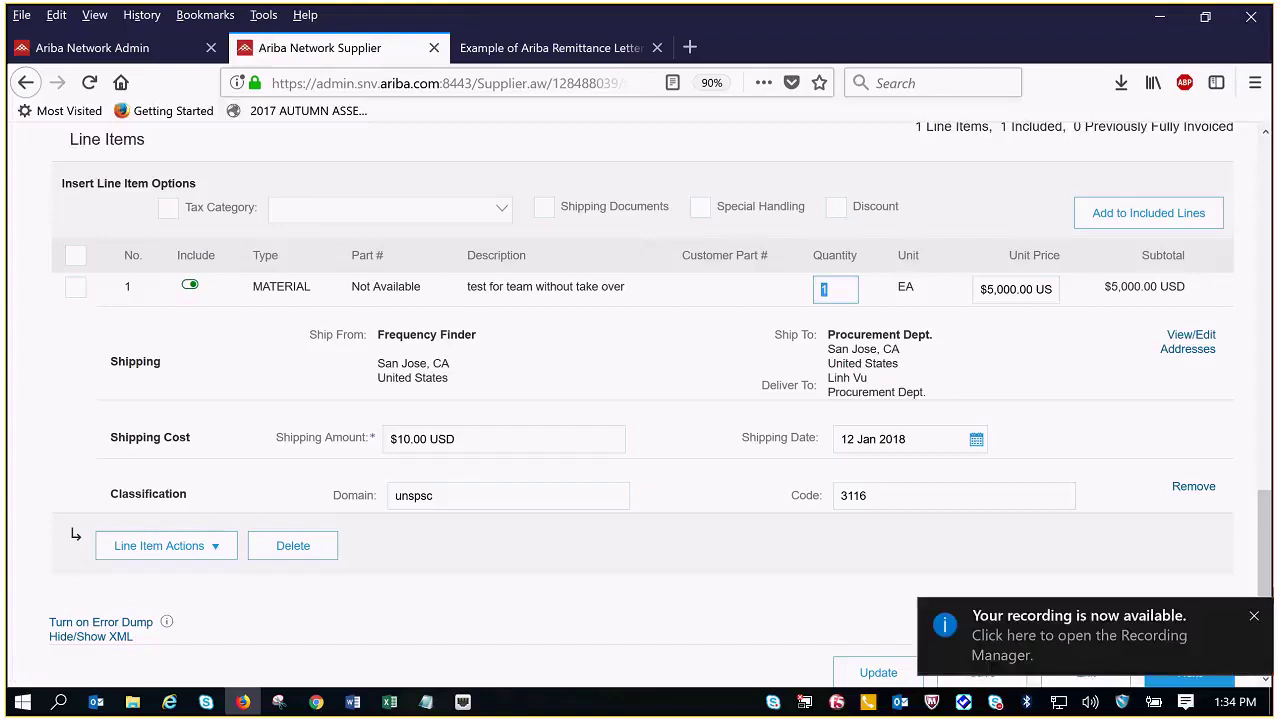
{"action": "left_click", "coordinate": [1251, 614]}
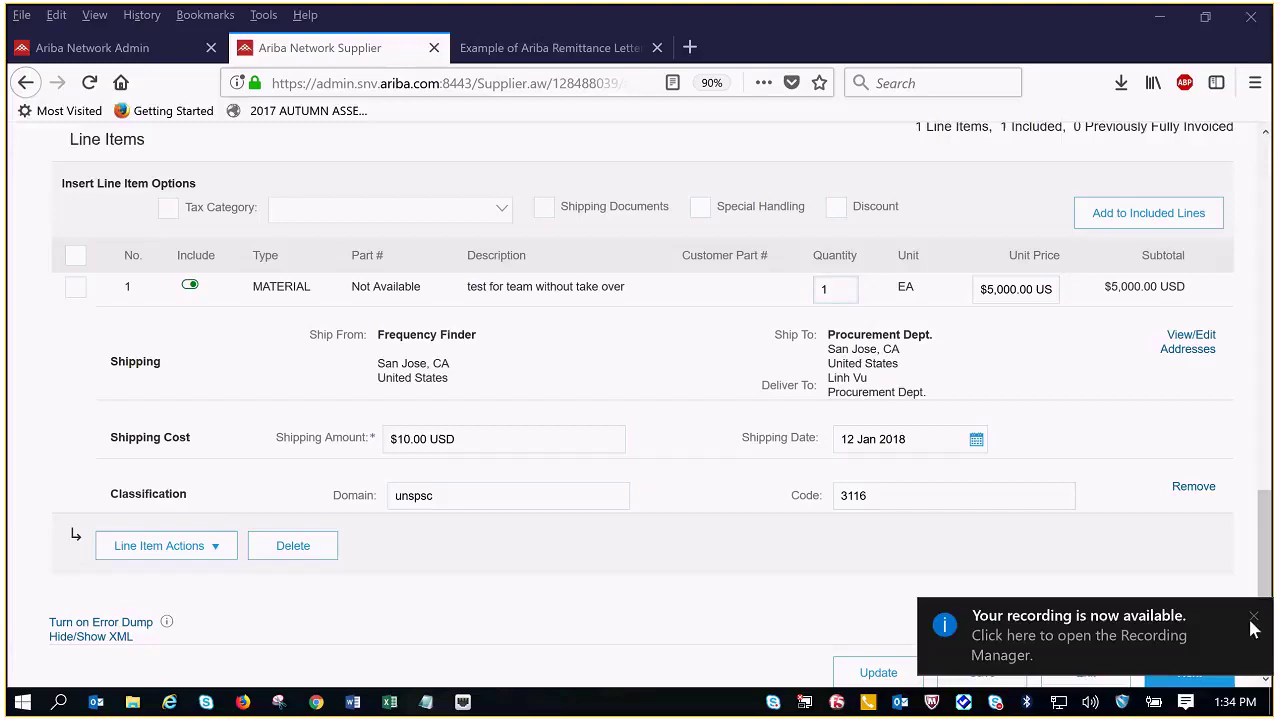
{"action": "left_click", "coordinate": [1229, 617]}
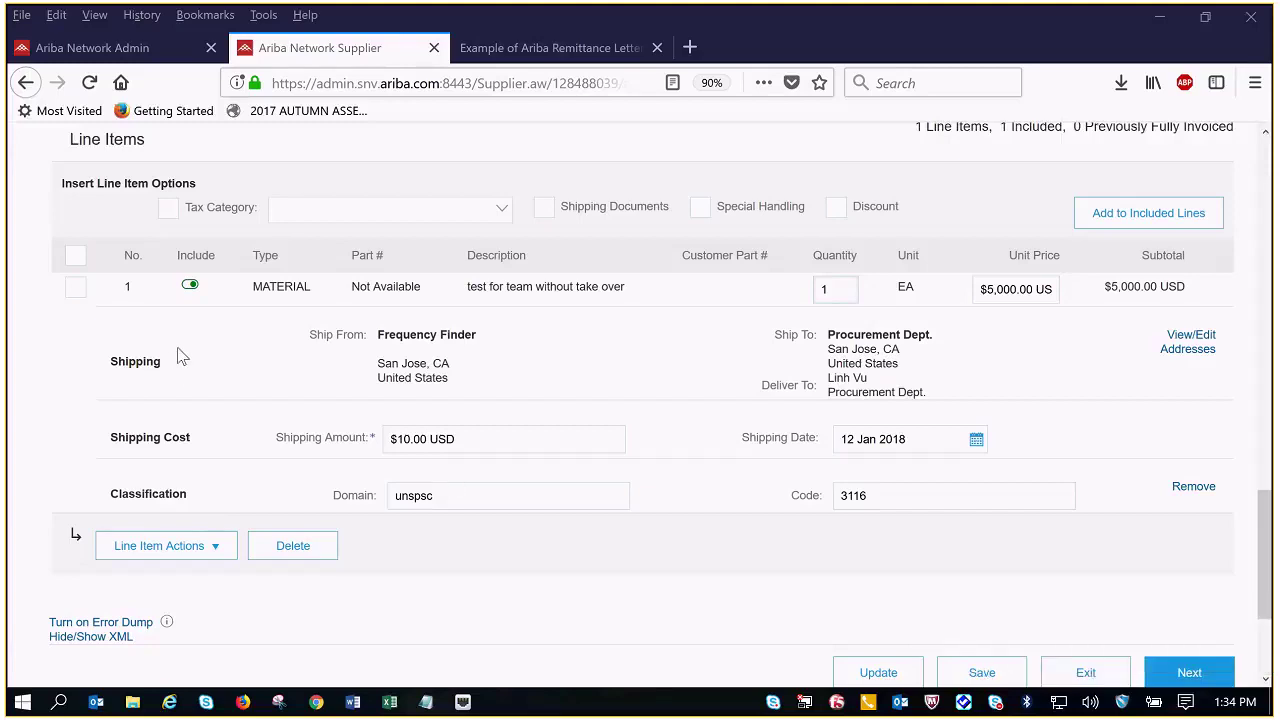
{"action": "left_click", "coordinate": [77, 289]}
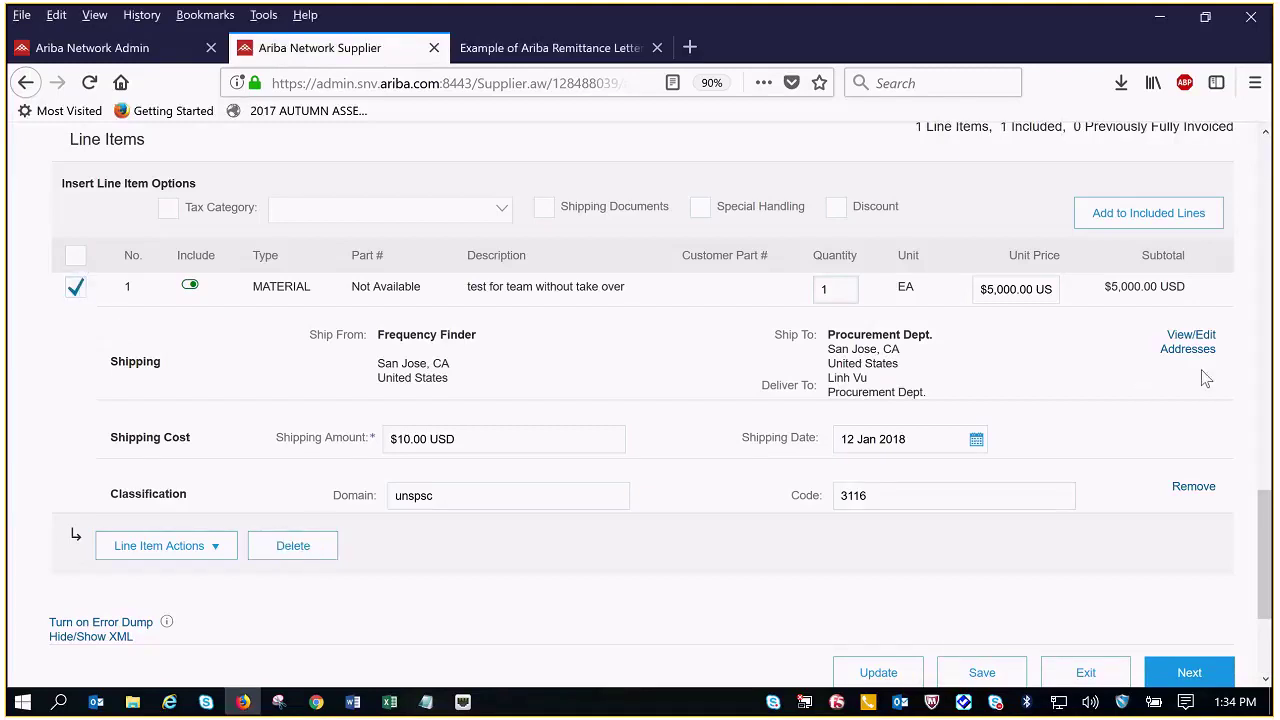
{"action": "left_click", "coordinate": [77, 290]}
- Exclude line item 1 from the invoice and include it again
{"action": "left_click", "coordinate": [188, 290]}
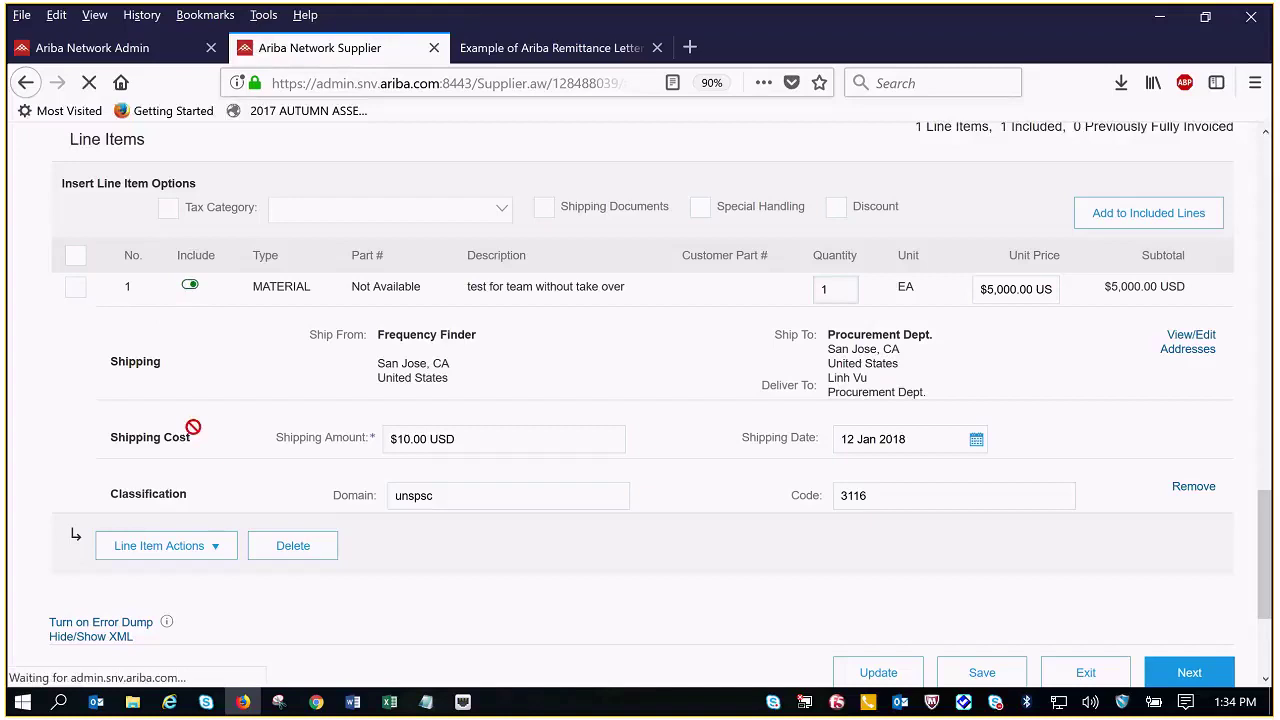
{"action": "scroll", "coordinate": [190, 430], "scroll_direction": "down", "scroll_amount": 12}
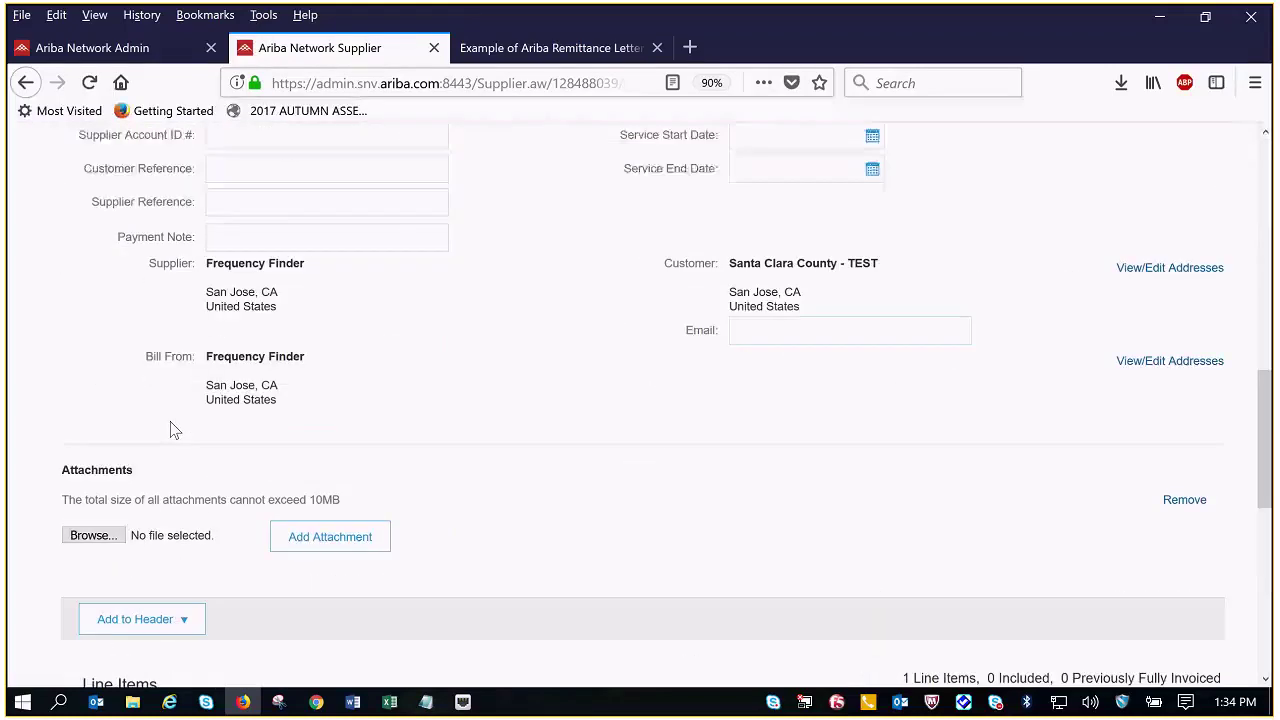
{"action": "scroll", "coordinate": [167, 422], "scroll_direction": "down", "scroll_amount": 3}
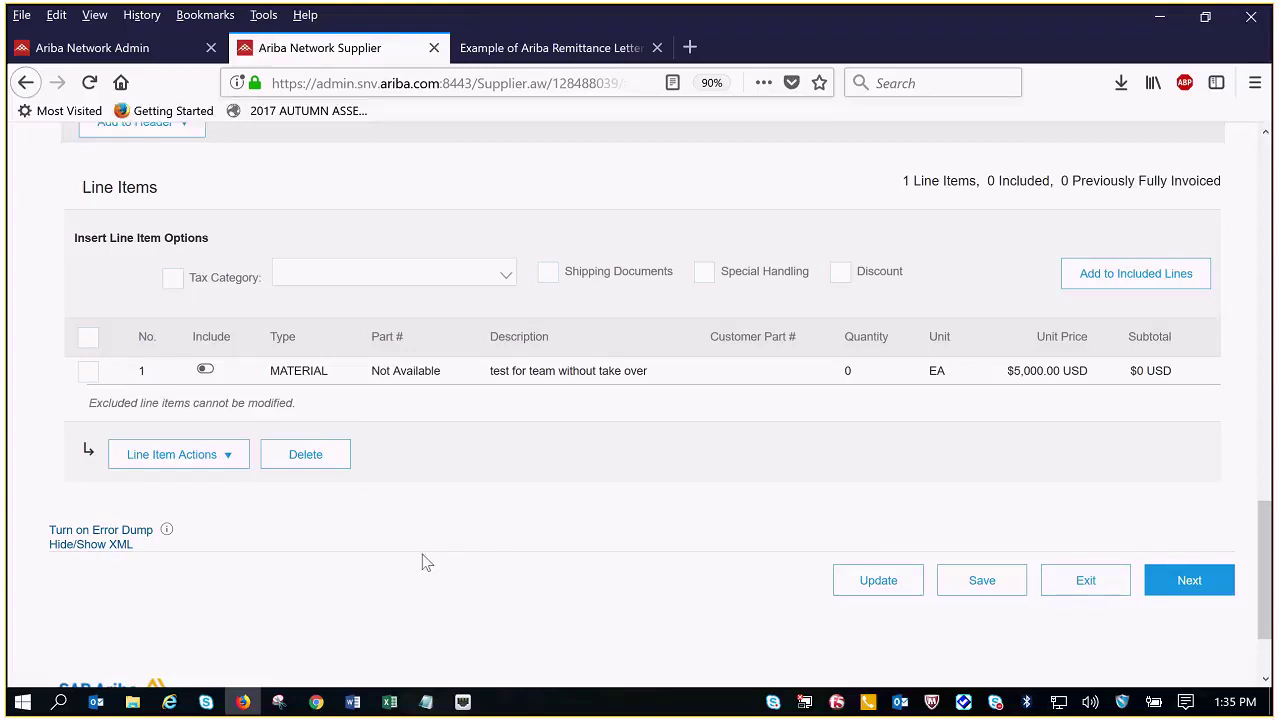
{"action": "left_click", "coordinate": [206, 372]}
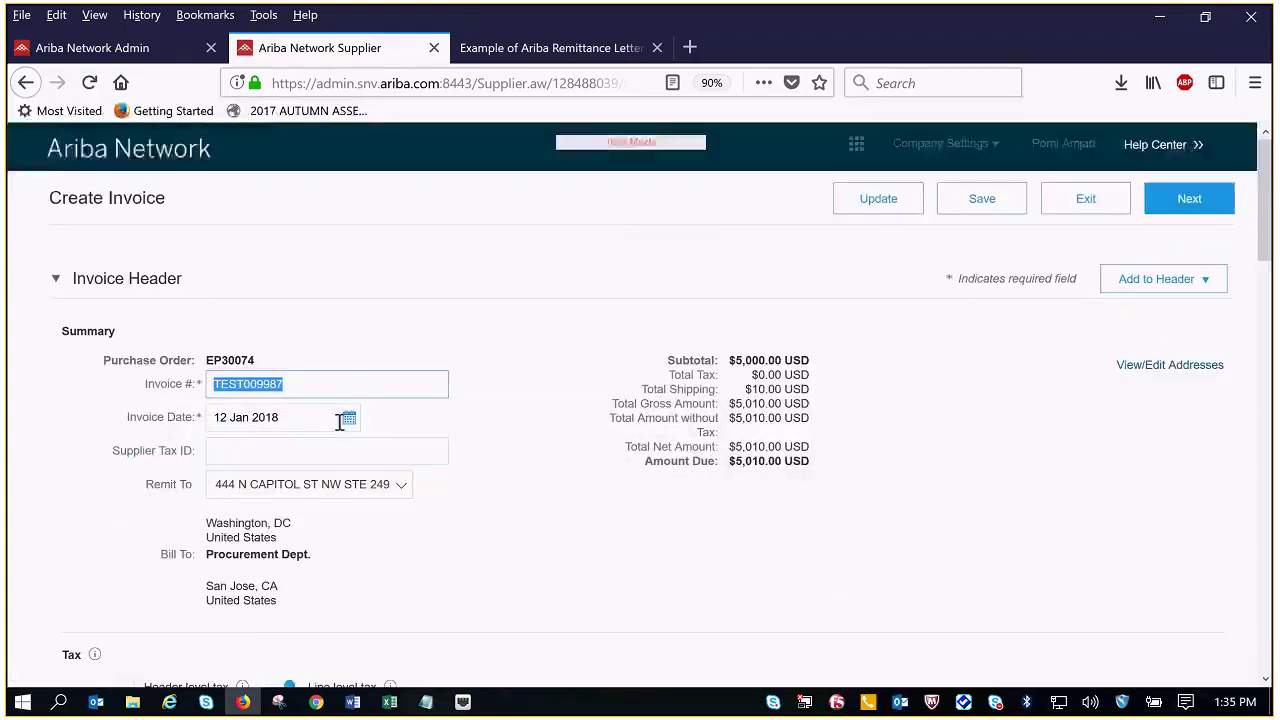
- Add a tax section to line item 1 of the invoice
{"action": "scroll", "coordinate": [333, 434], "scroll_direction": "down", "scroll_amount": 3}
{"action": "scroll", "coordinate": [333, 434], "scroll_direction": "down", "scroll_amount": 15}
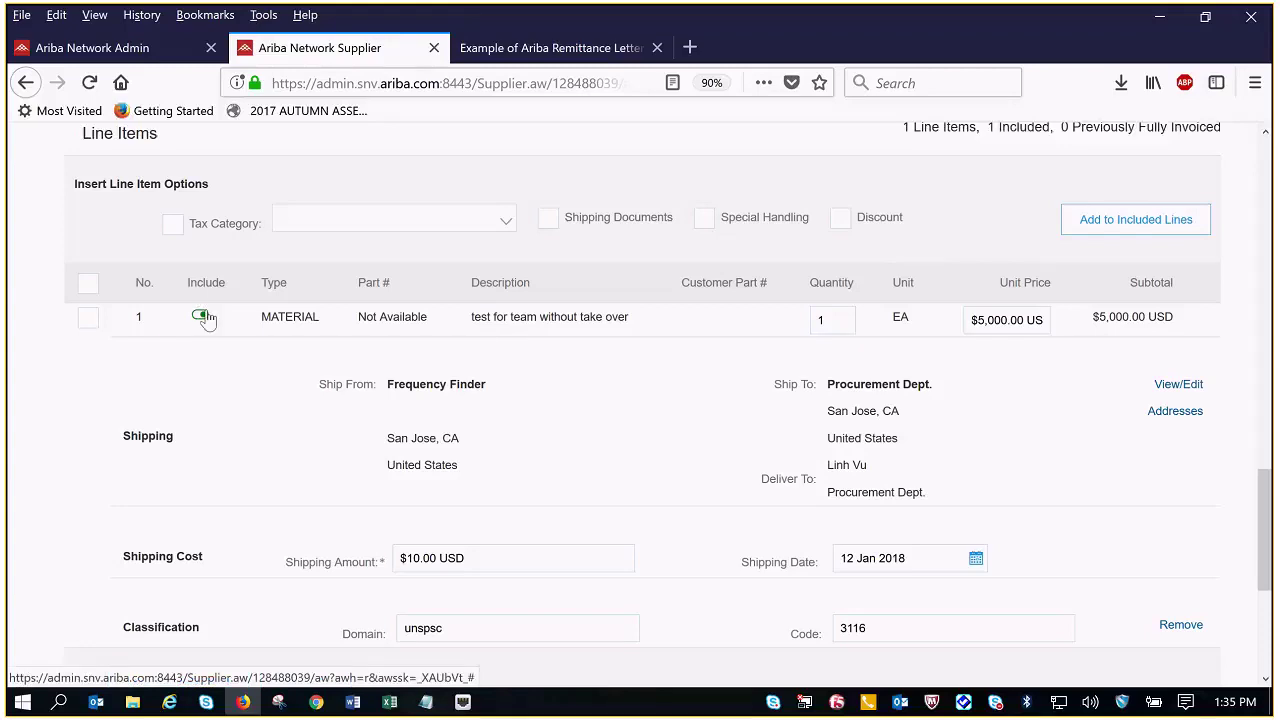
{"action": "scroll", "coordinate": [219, 369], "scroll_direction": "down", "scroll_amount": 3}
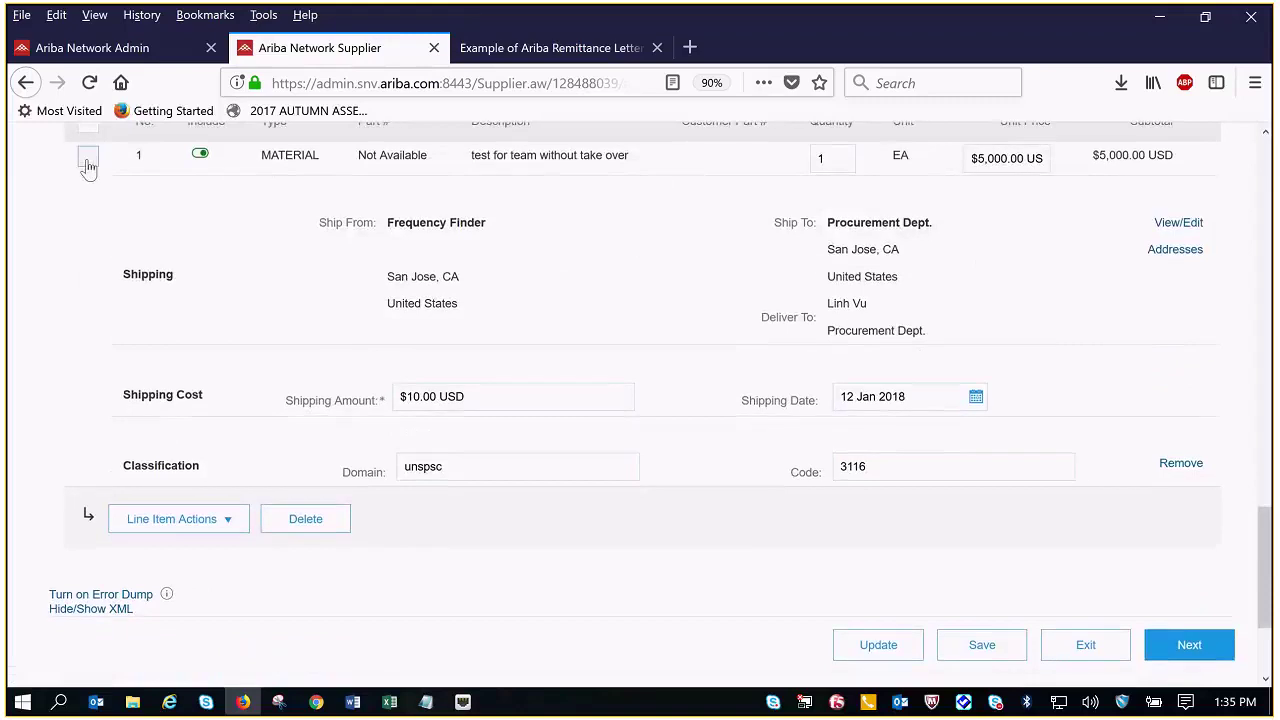
{"action": "left_click", "coordinate": [88, 164]}
{"action": "left_click", "coordinate": [222, 518]}
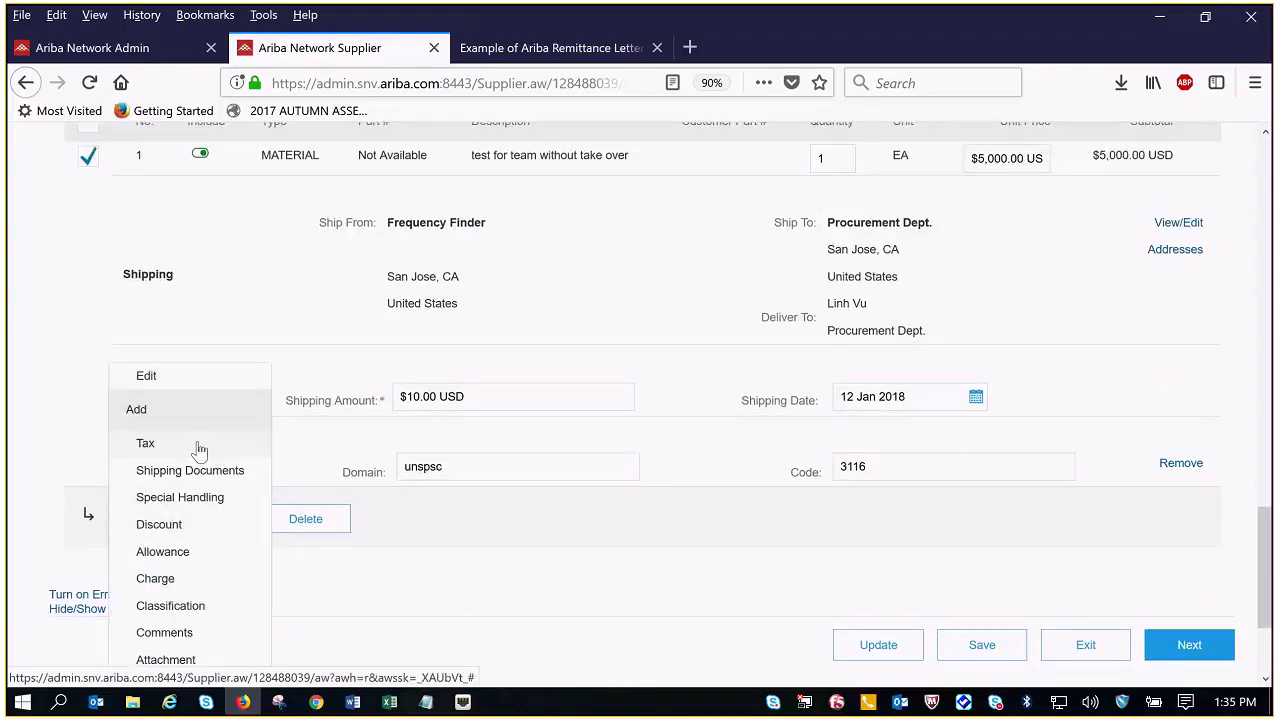
{"action": "left_click", "coordinate": [140, 408]}
{"action": "left_click", "coordinate": [230, 528]}
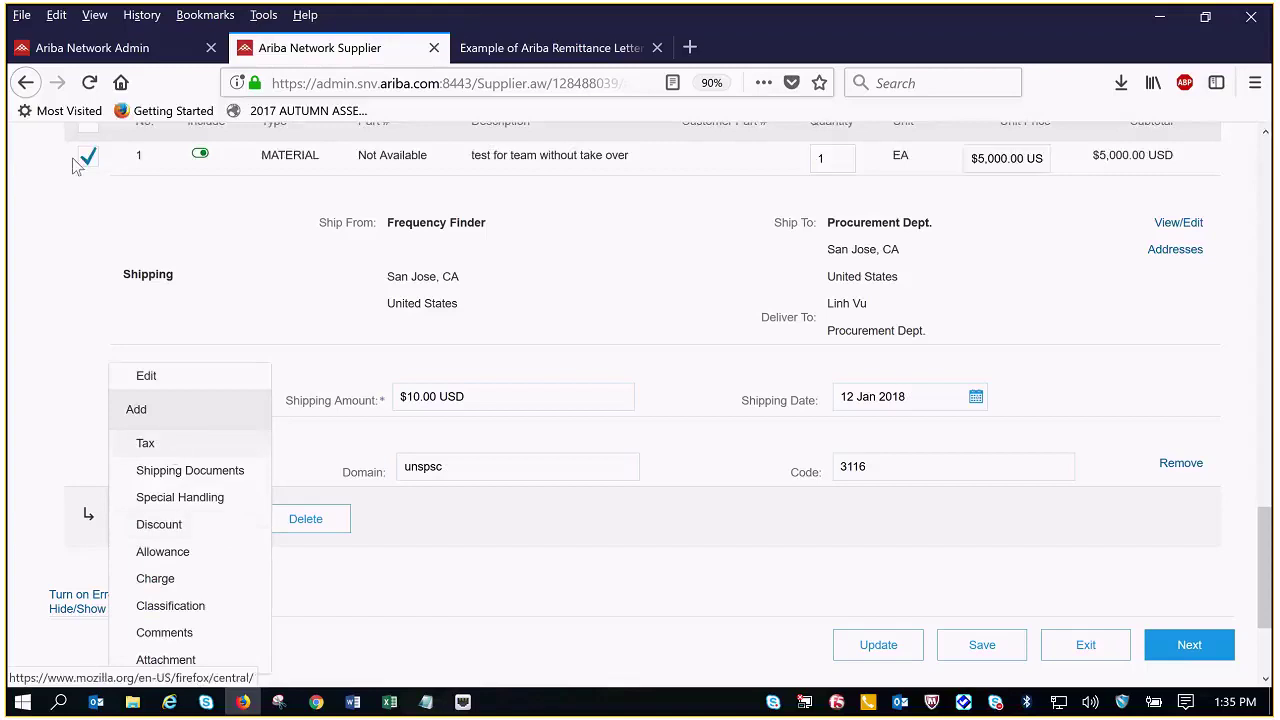
{"action": "left_click", "coordinate": [145, 443]}
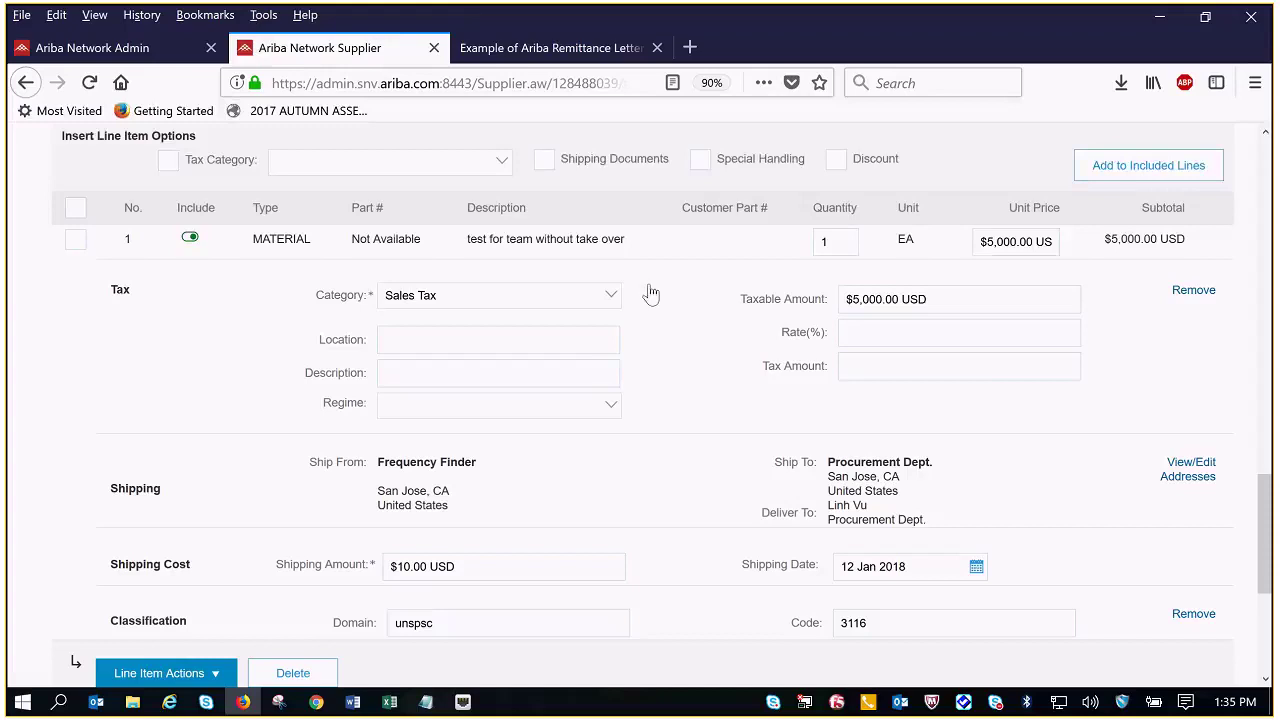
- Enter a tax amount of 155.98 for line item 1's sales tax and update the invoice totals
{"action": "left_click", "coordinate": [612, 295]}
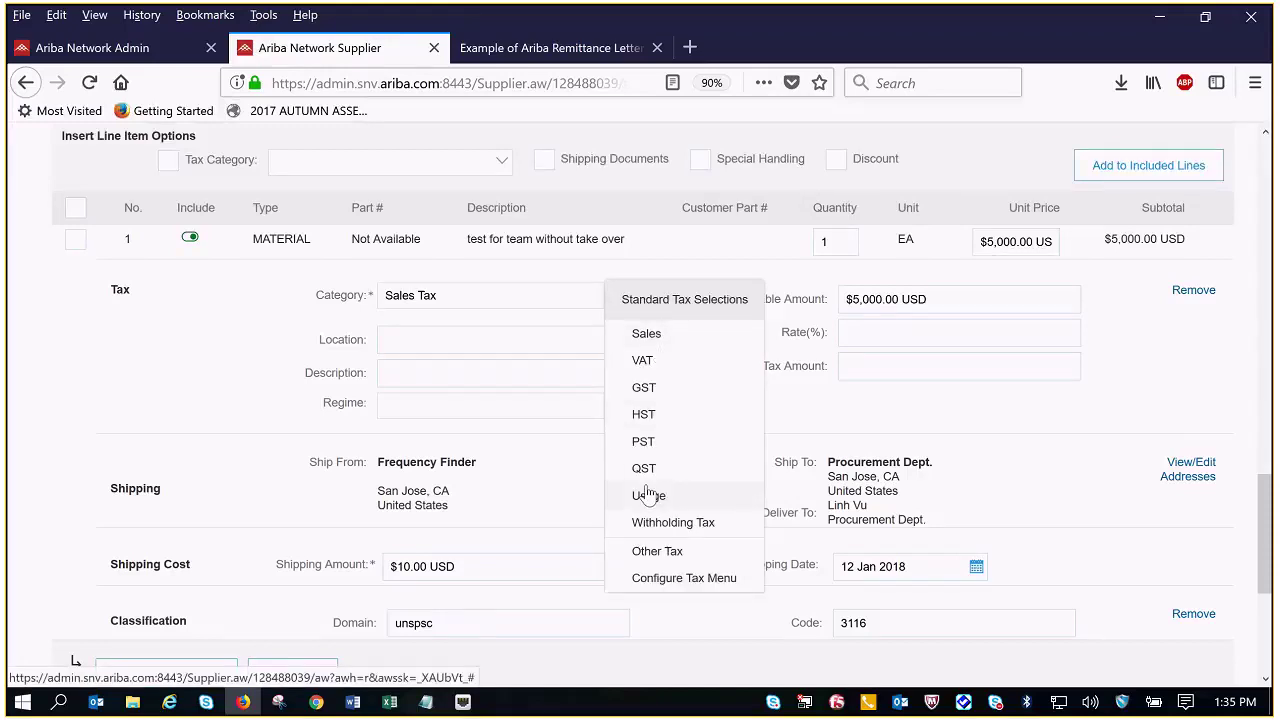
{"action": "left_click", "coordinate": [1140, 400]}
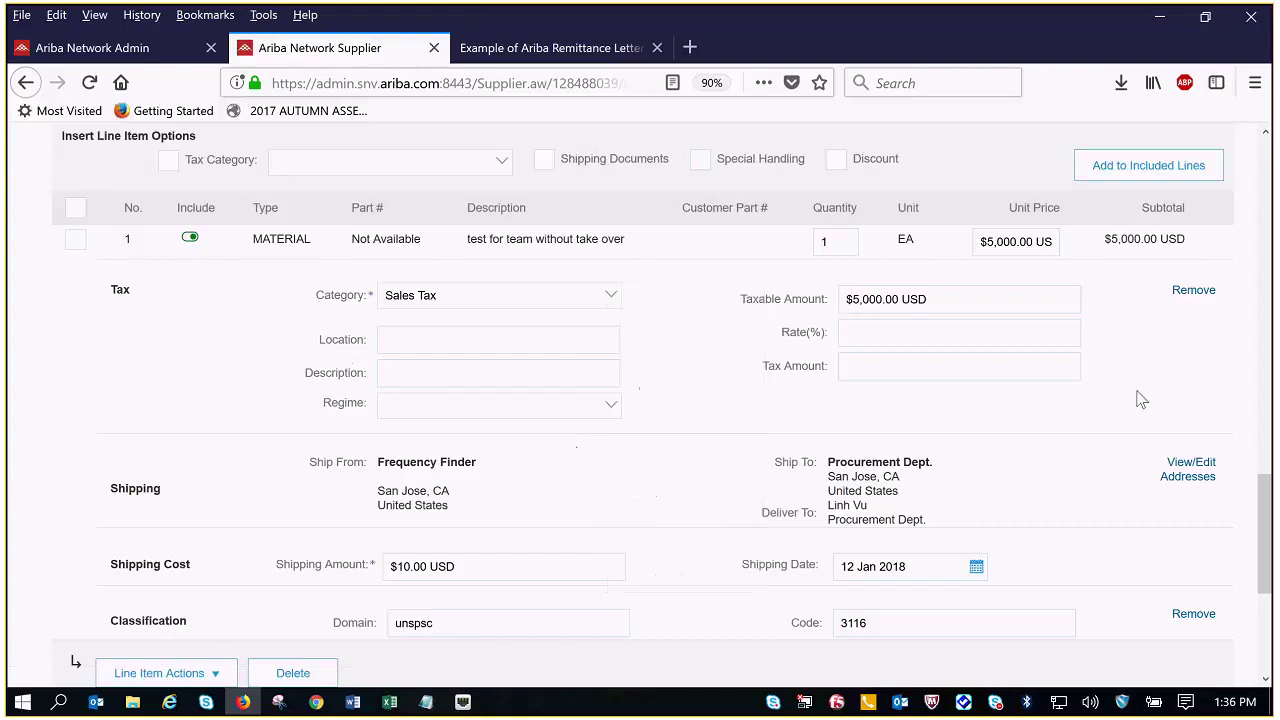
{"action": "left_click", "coordinate": [940, 340]}
{"action": "left_click", "coordinate": [893, 377]}
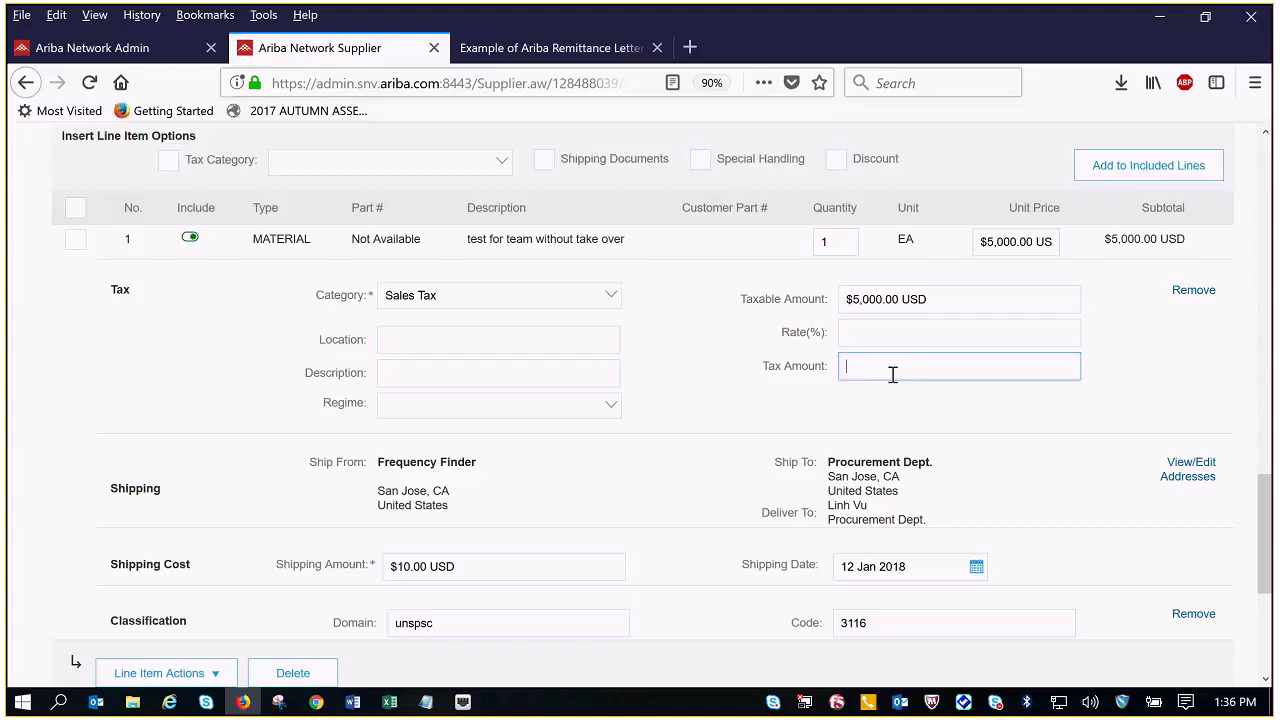
{"action": "left_click", "coordinate": [882, 325]}
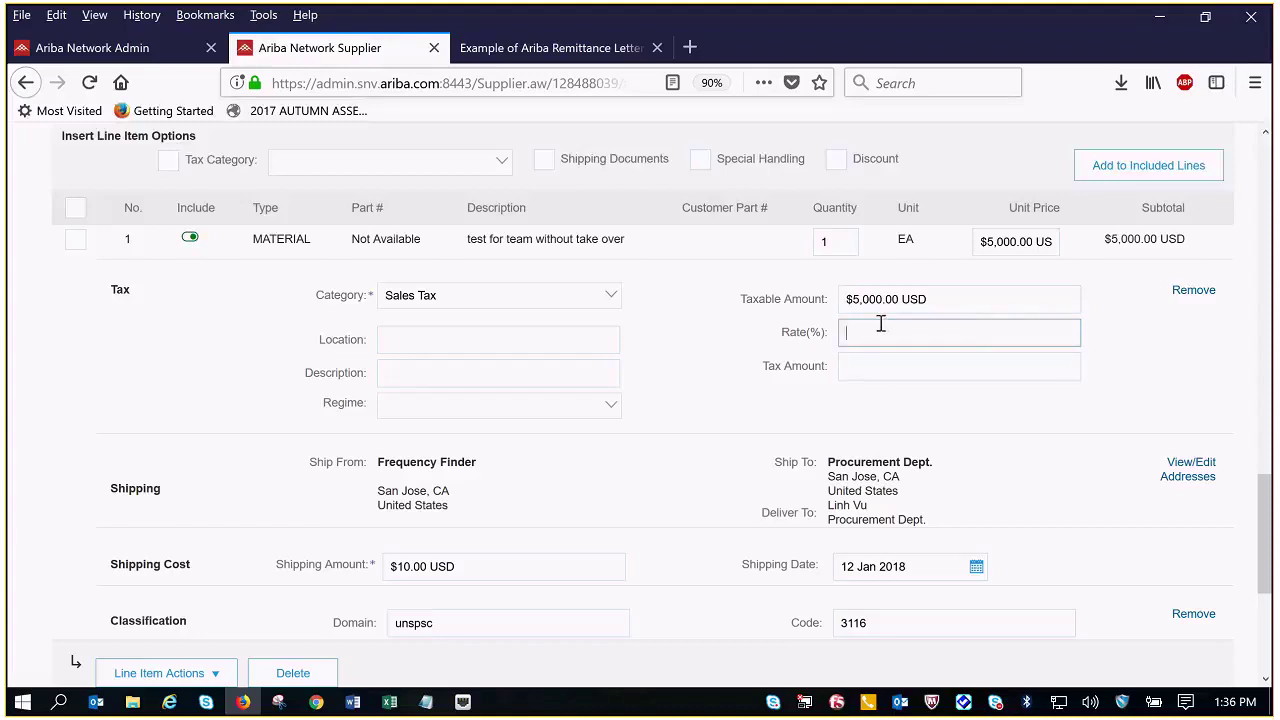
{"action": "left_click", "coordinate": [913, 364]}
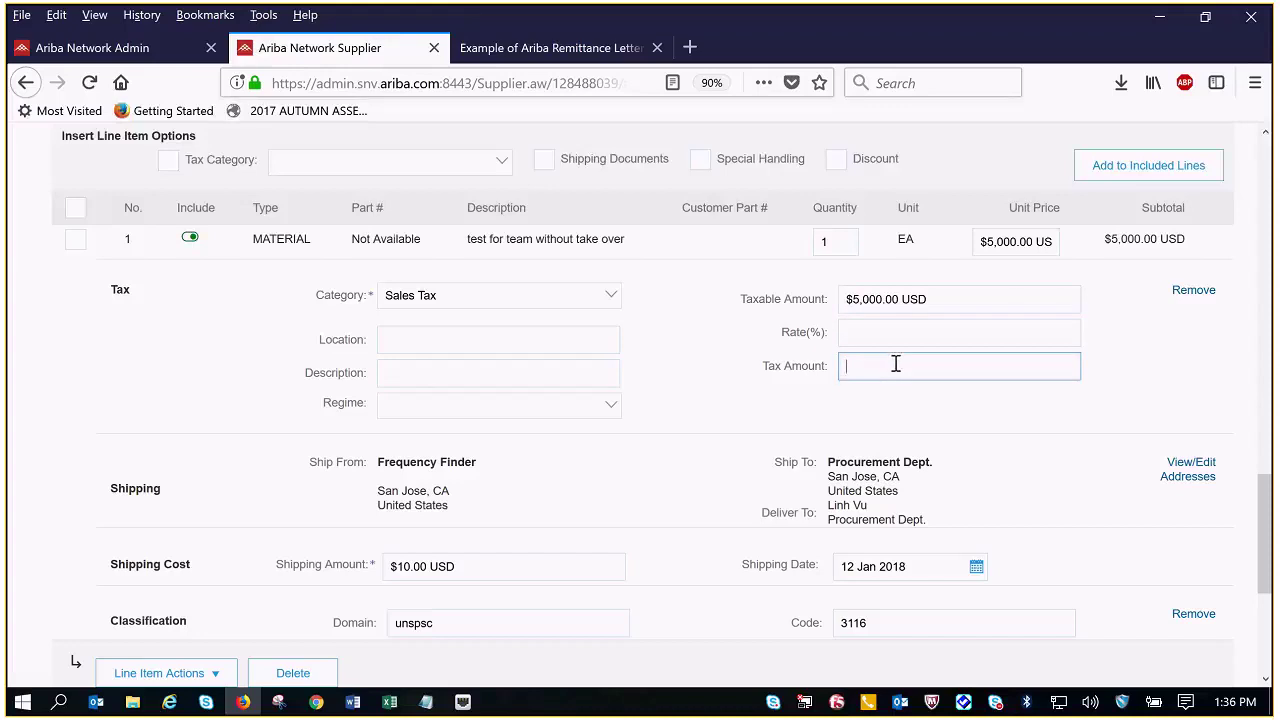
{"action": "type", "text": "155.98"}
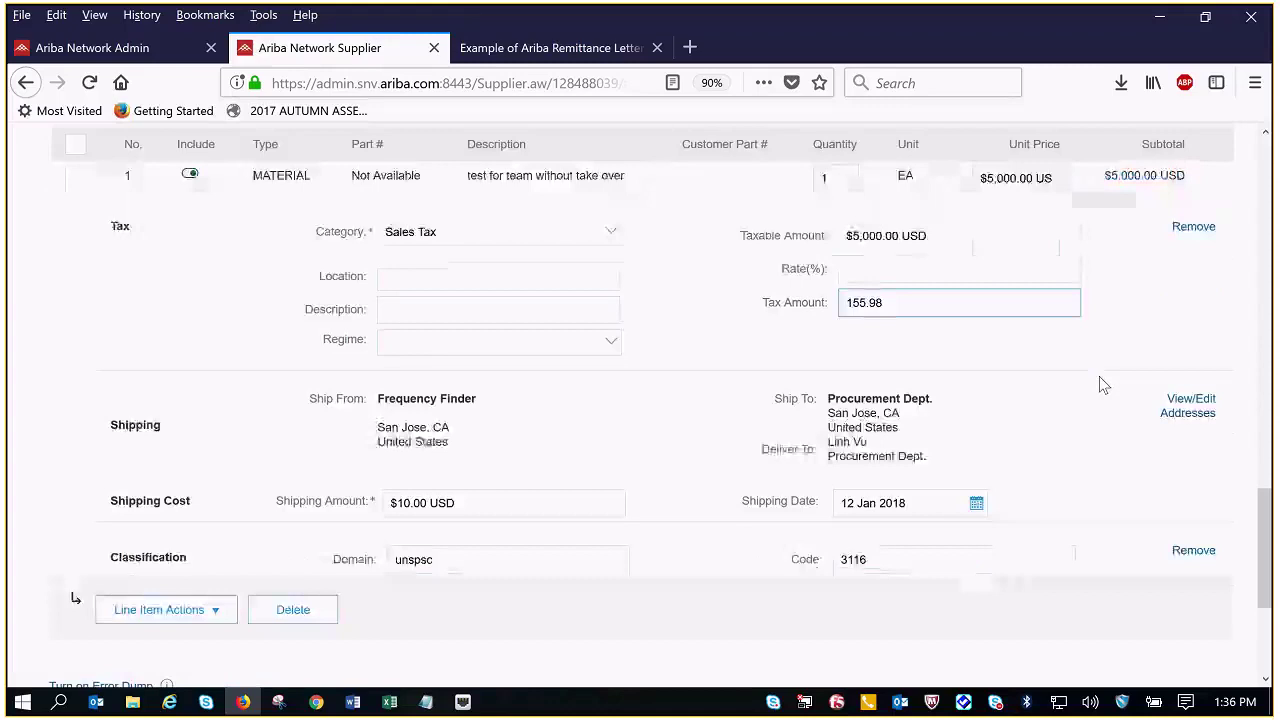
{"action": "scroll", "coordinate": [1000, 560], "scroll_direction": "down", "scroll_amount": 3}
{"action": "left_click", "coordinate": [884, 608]}
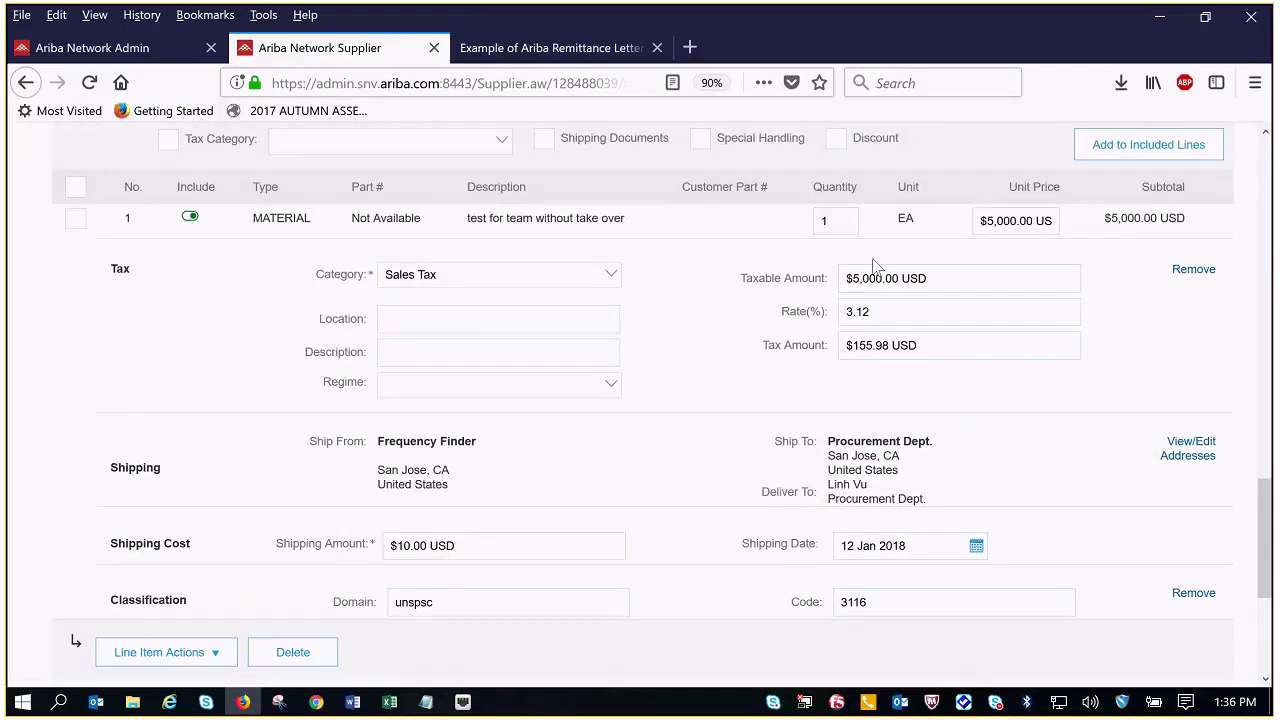
- Review the invoice totals and line details, continue to the confirmation page and submit the invoice
{"action": "scroll", "coordinate": [775, 380], "scroll_direction": "up", "scroll_amount": 10}
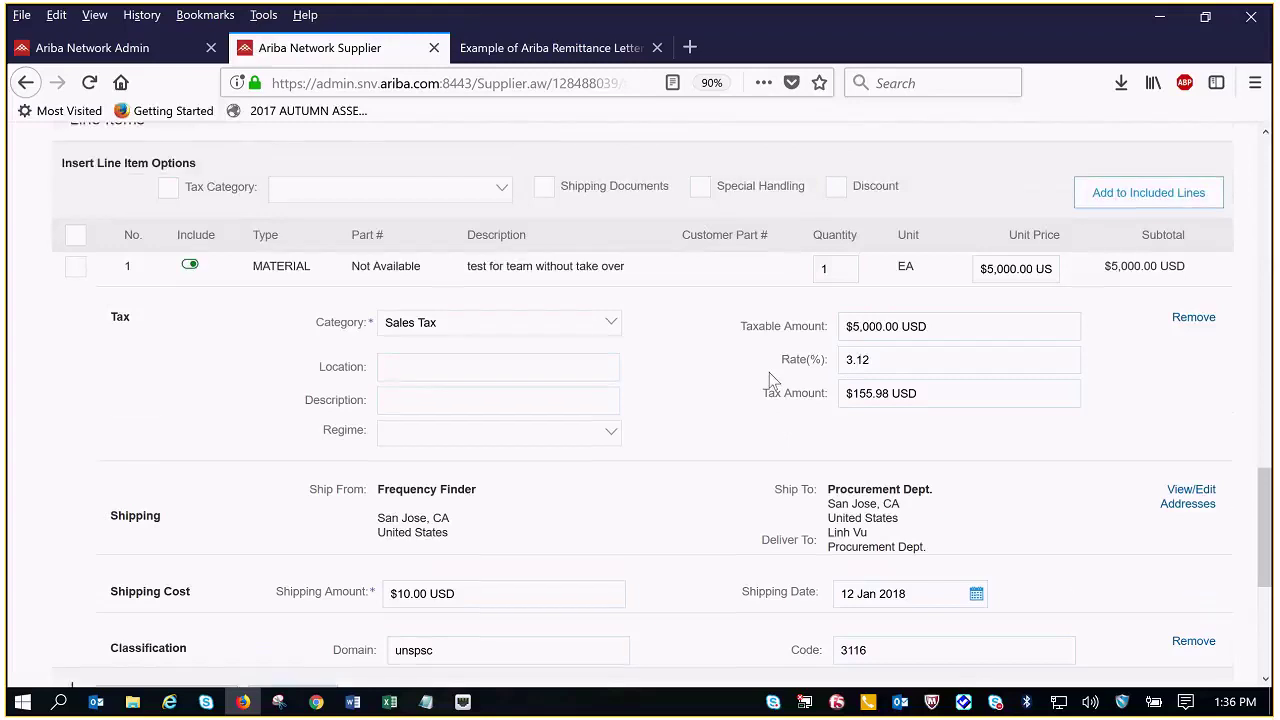
{"action": "scroll", "coordinate": [768, 375], "scroll_direction": "up", "scroll_amount": 10}
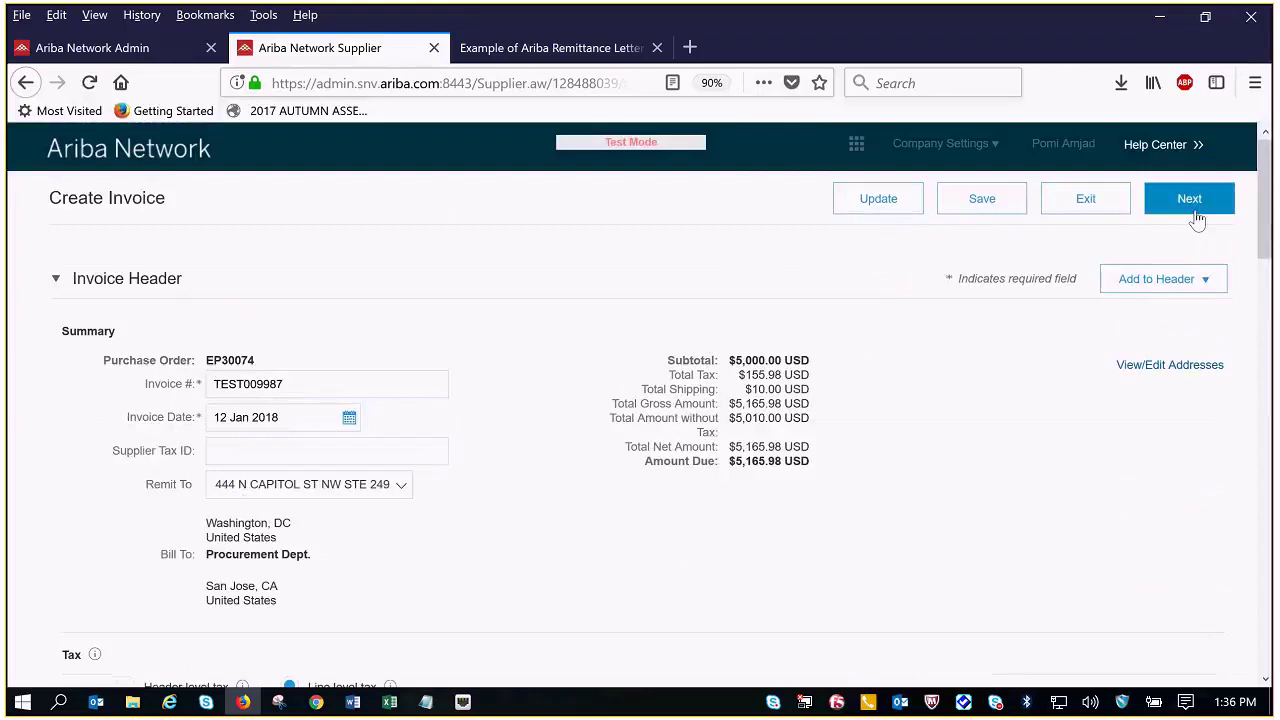
{"action": "scroll", "coordinate": [1070, 460], "scroll_direction": "down", "scroll_amount": 5}
{"action": "scroll", "coordinate": [1050, 480], "scroll_direction": "down", "scroll_amount": 15}
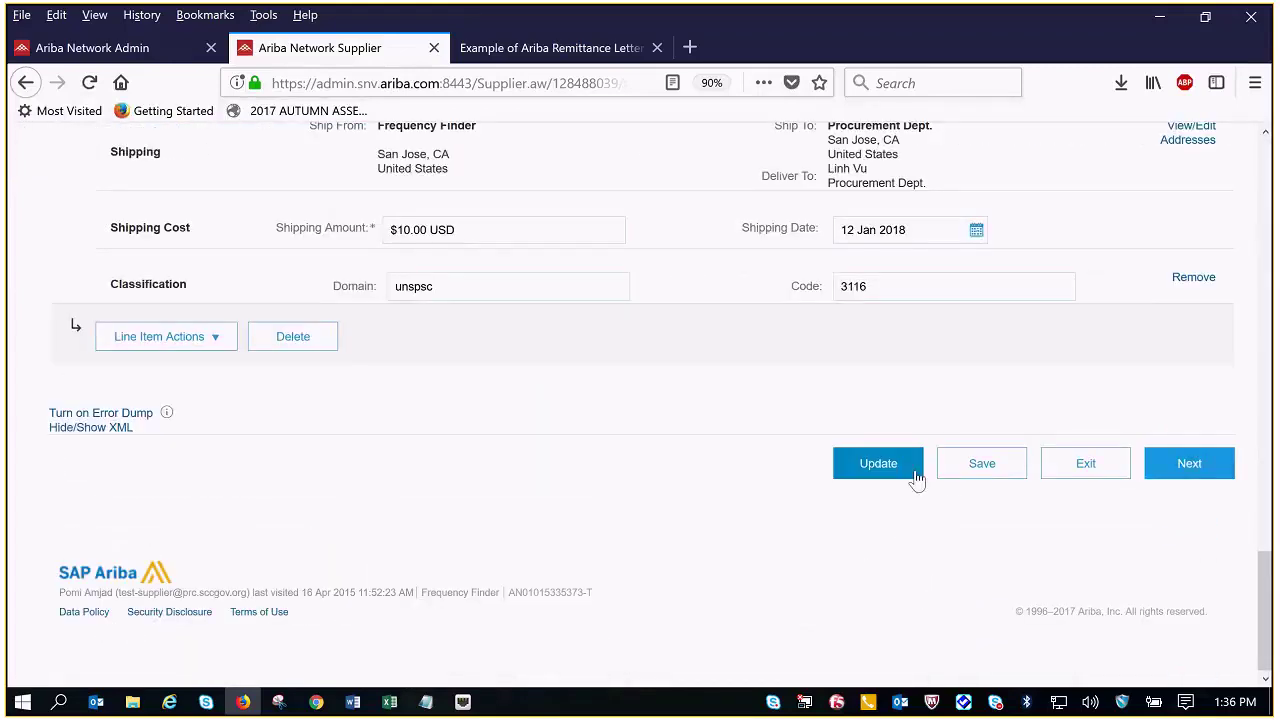
{"action": "left_click", "coordinate": [1220, 466]}
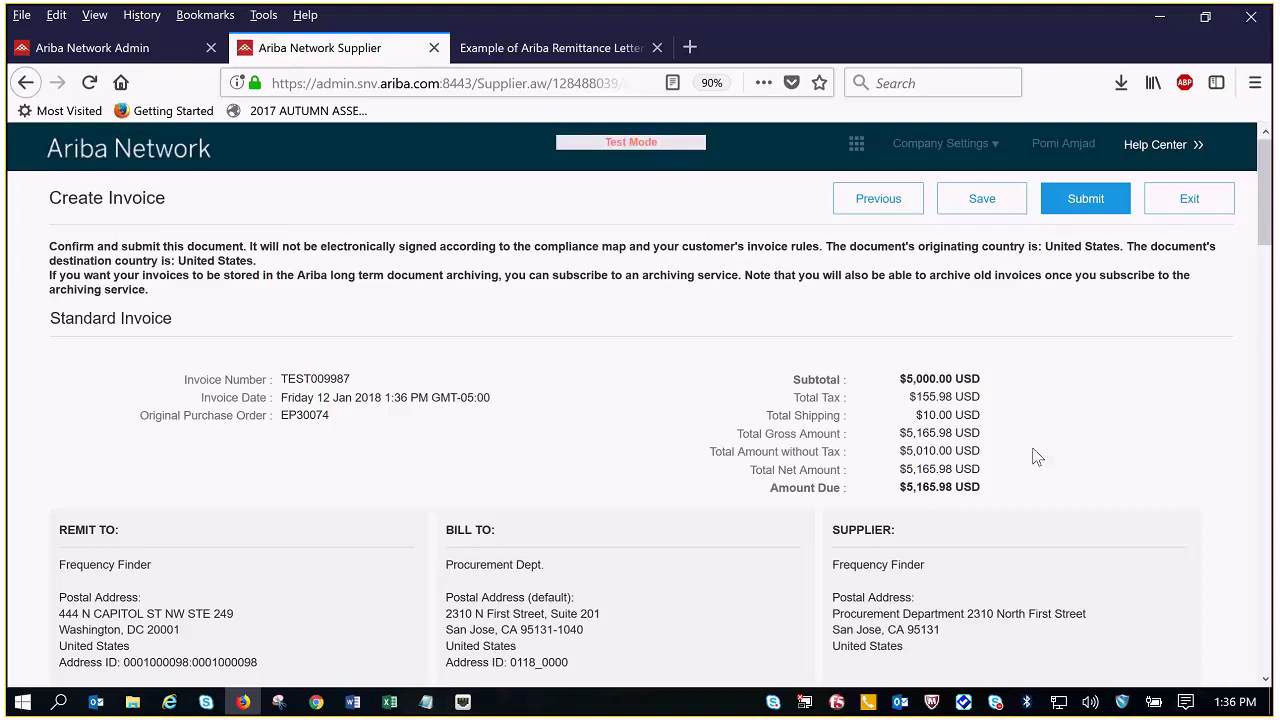
{"action": "left_click", "coordinate": [1087, 205]}
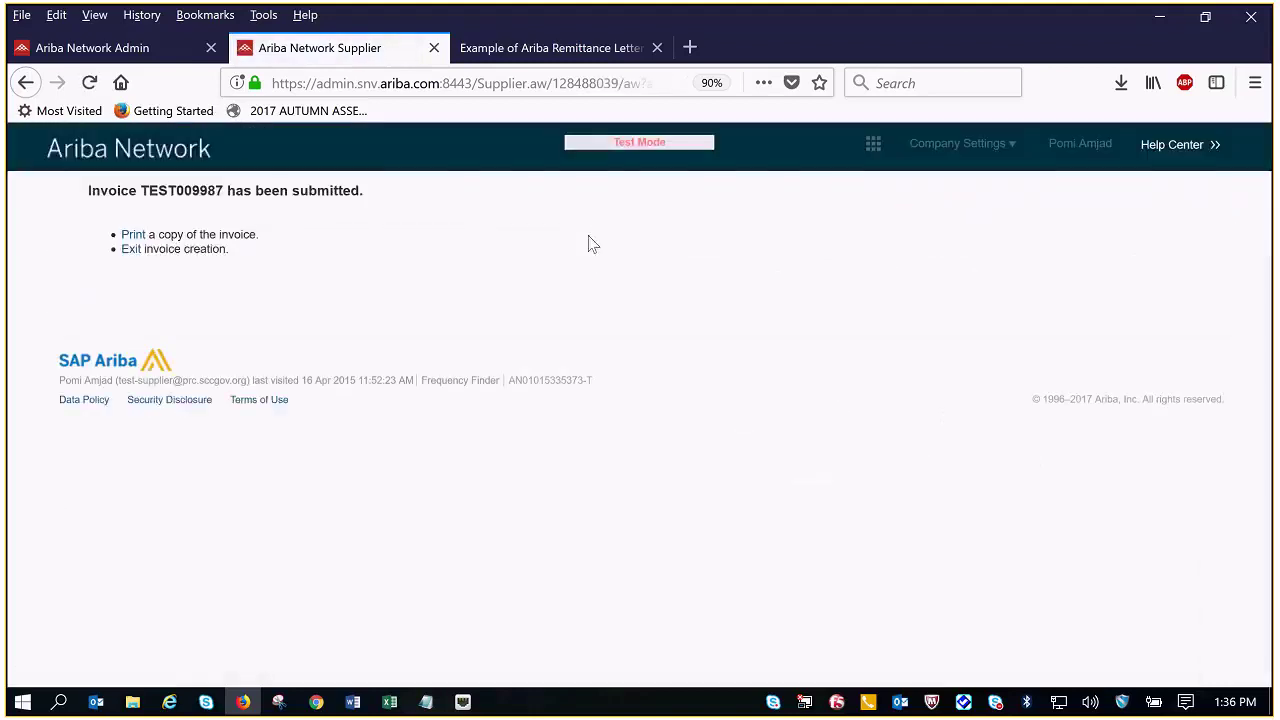
- Exit invoice creation, close the purchase order and select the newly submitted invoice in the outbox's invoice list
{"action": "left_click", "coordinate": [132, 250]}
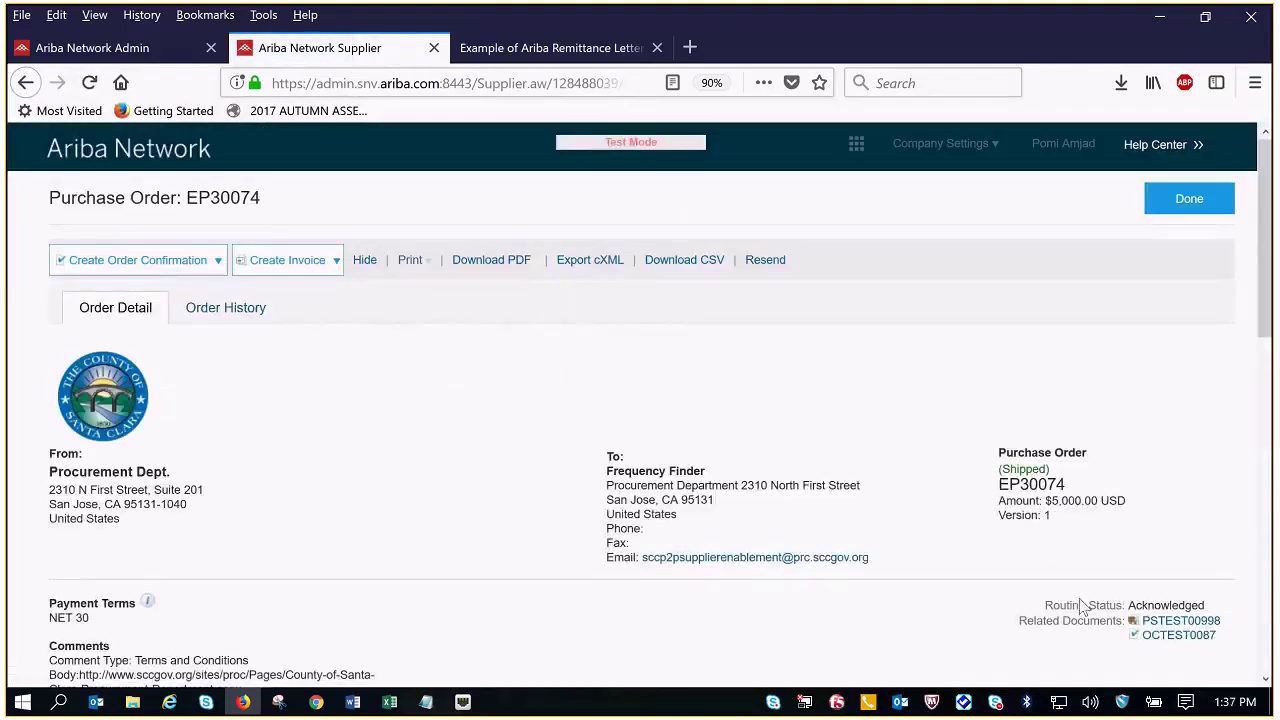
{"action": "left_click", "coordinate": [1189, 198]}
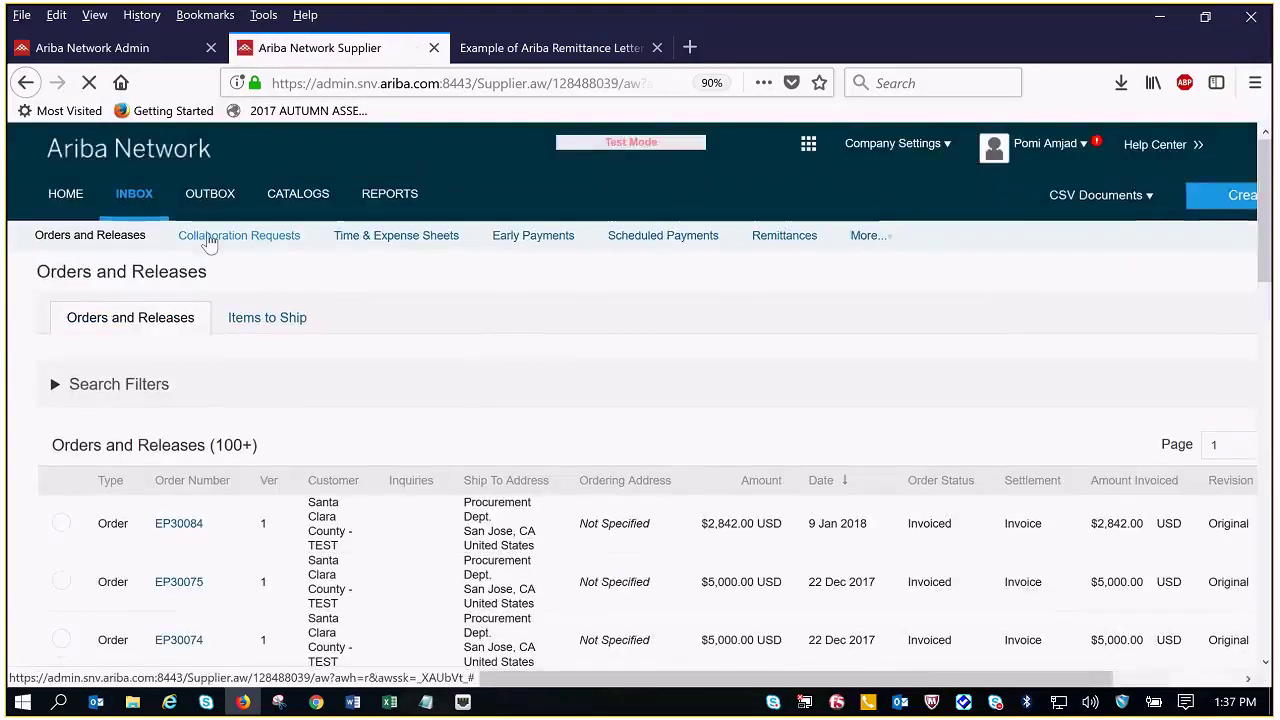
{"action": "left_click", "coordinate": [208, 198]}
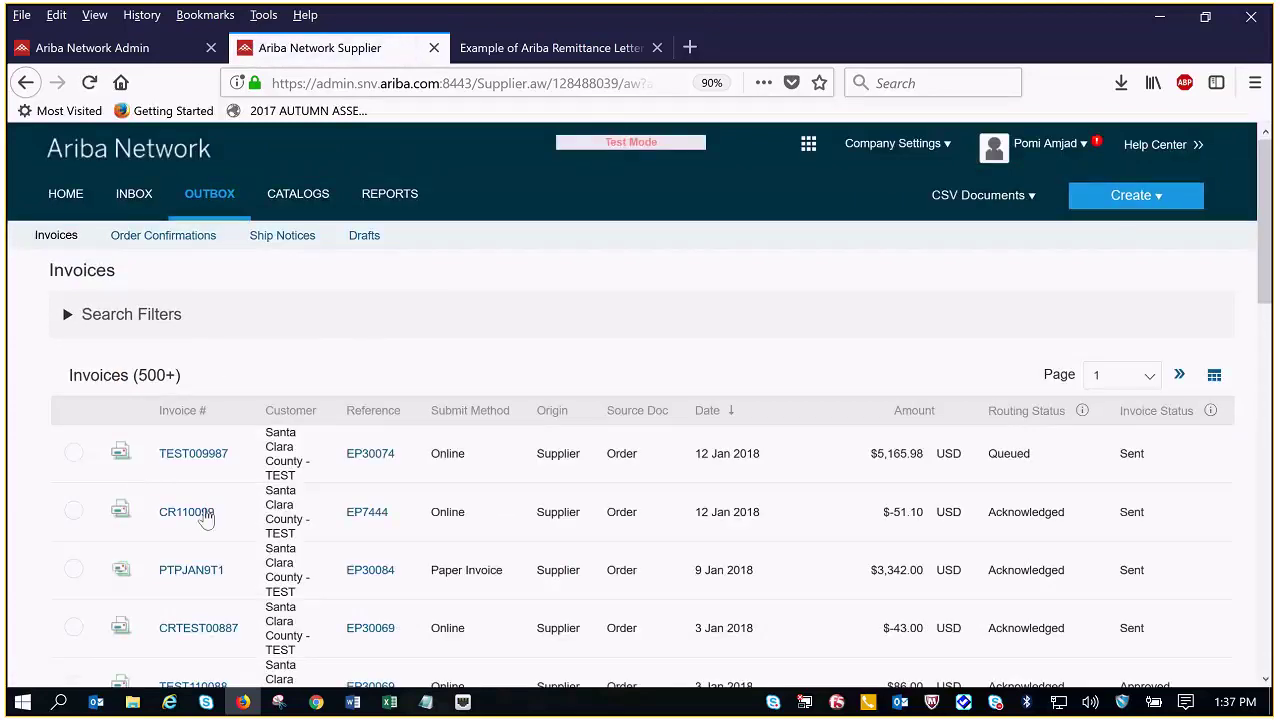
{"action": "left_click", "coordinate": [72, 453]}
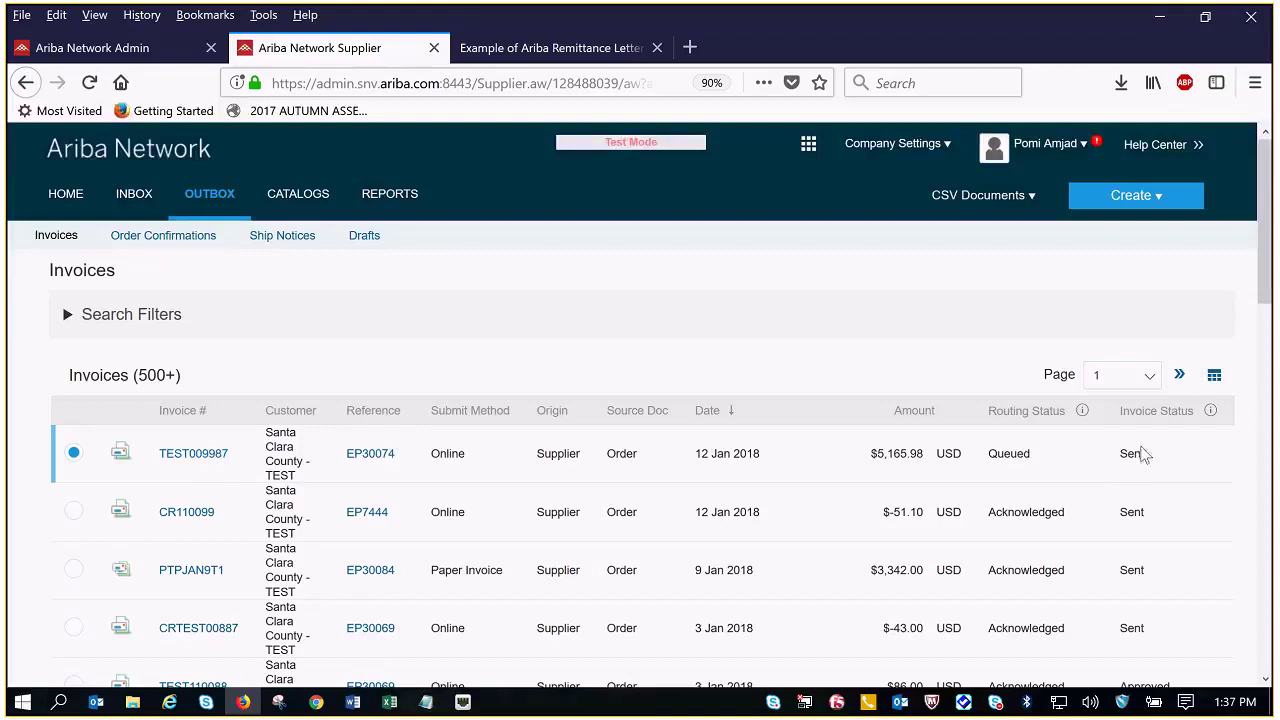
- View the explanations of the Routing Status and Invoice Status values in the invoice list
{"action": "left_click", "coordinate": [1082, 412]}
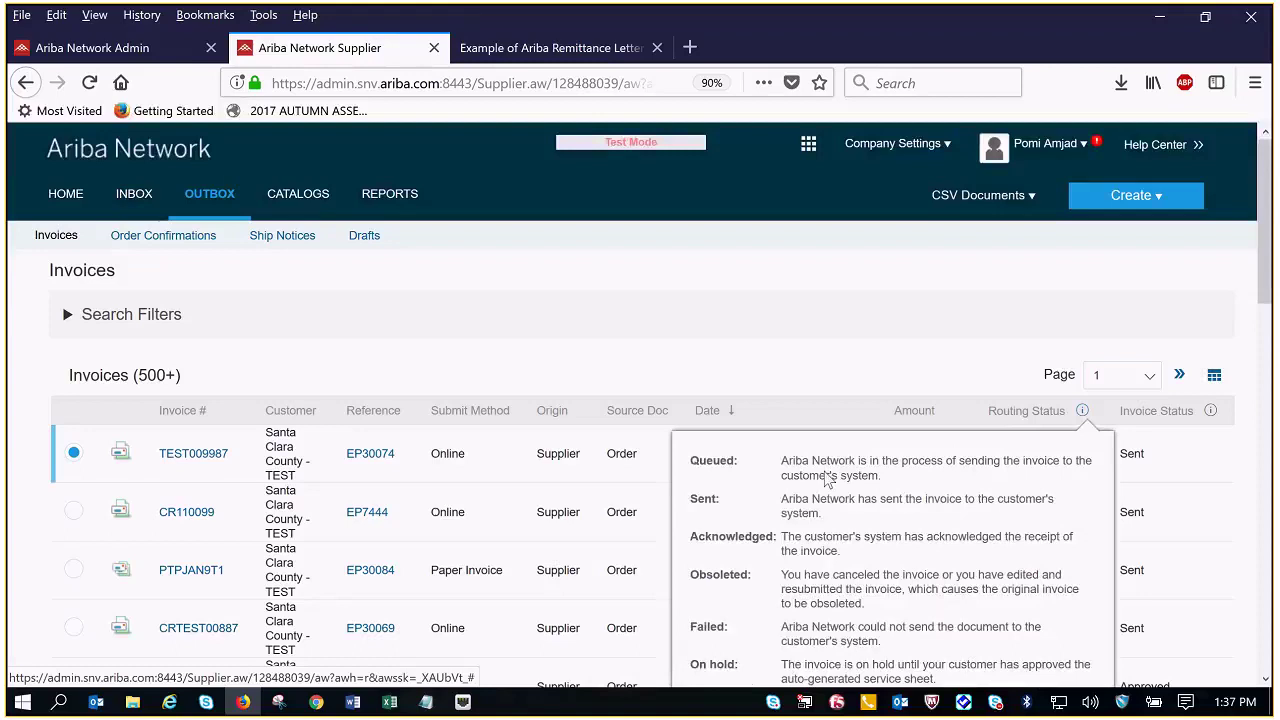
{"action": "left_click", "coordinate": [1210, 411]}
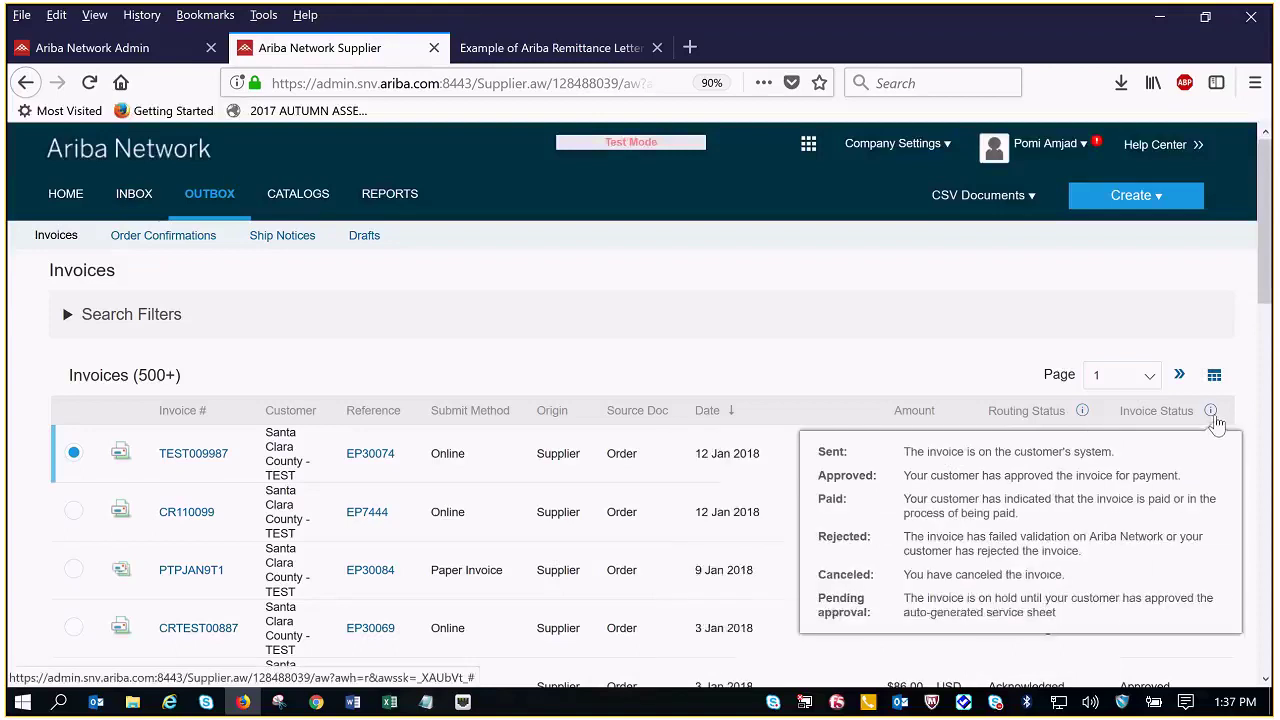
{"action": "left_click", "coordinate": [889, 280]}
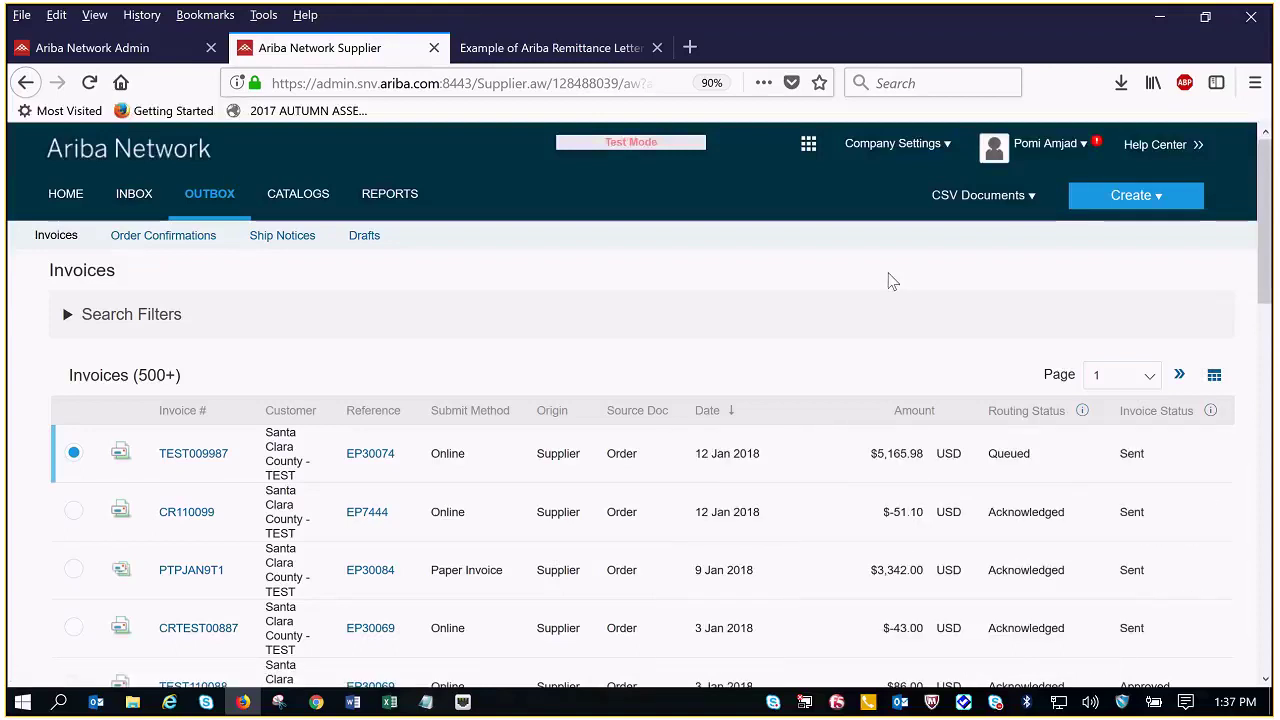